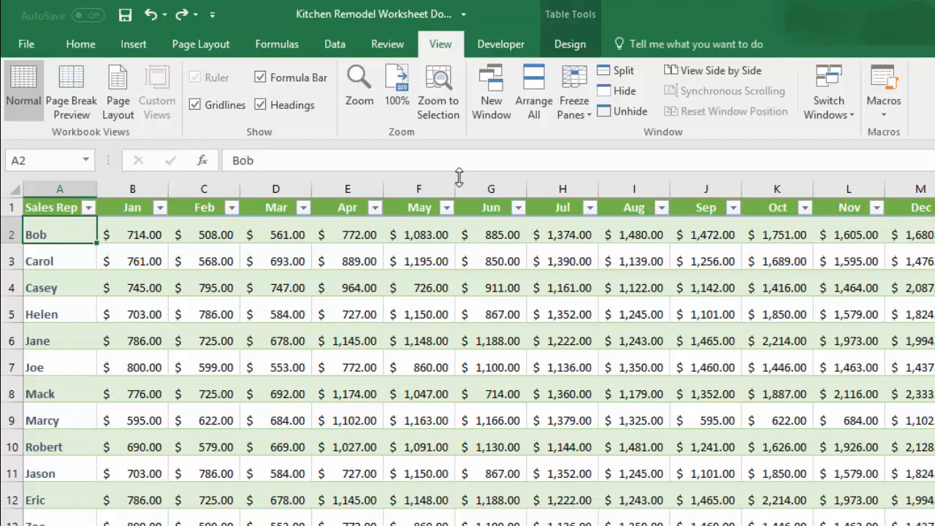
Step: Set the worksheet magnification to 200%
click(361, 87)
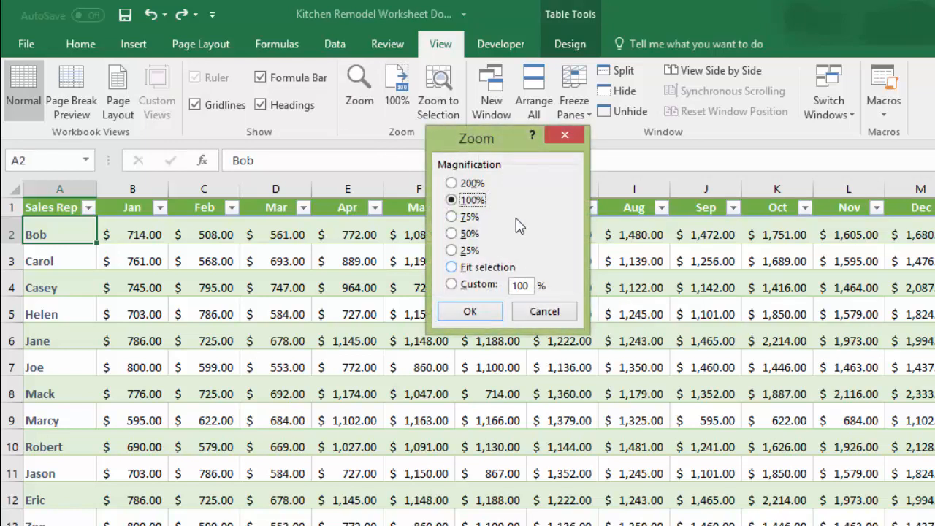
click(452, 183)
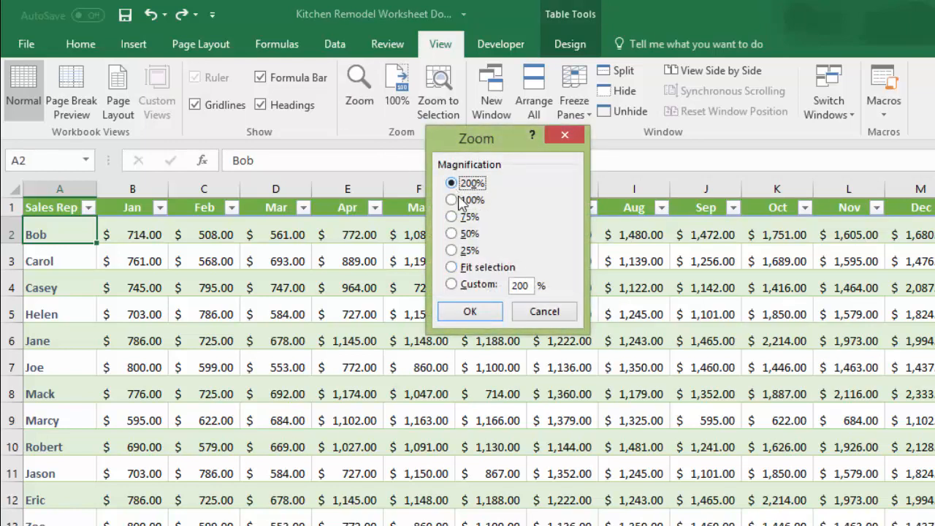
click(470, 312)
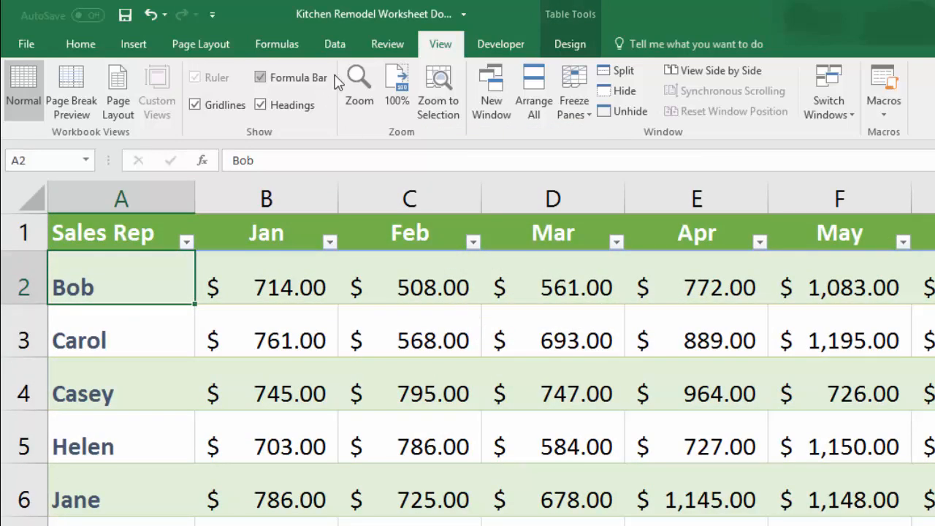
Step: Set the worksheet magnification to 25%
click(356, 81)
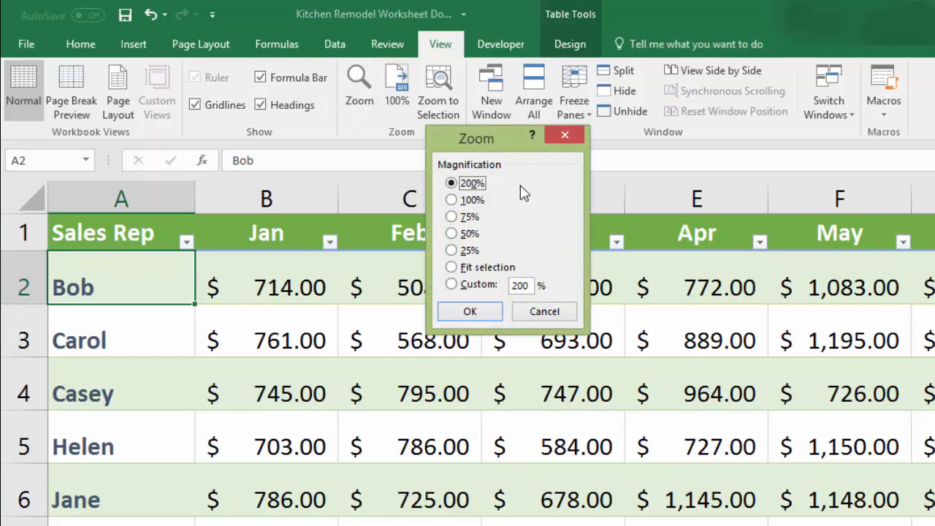
click(451, 250)
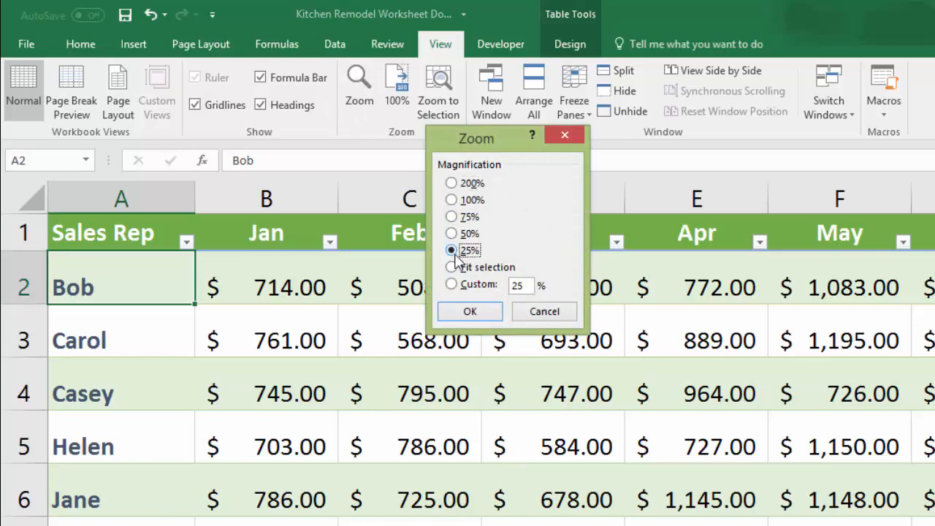
click(471, 312)
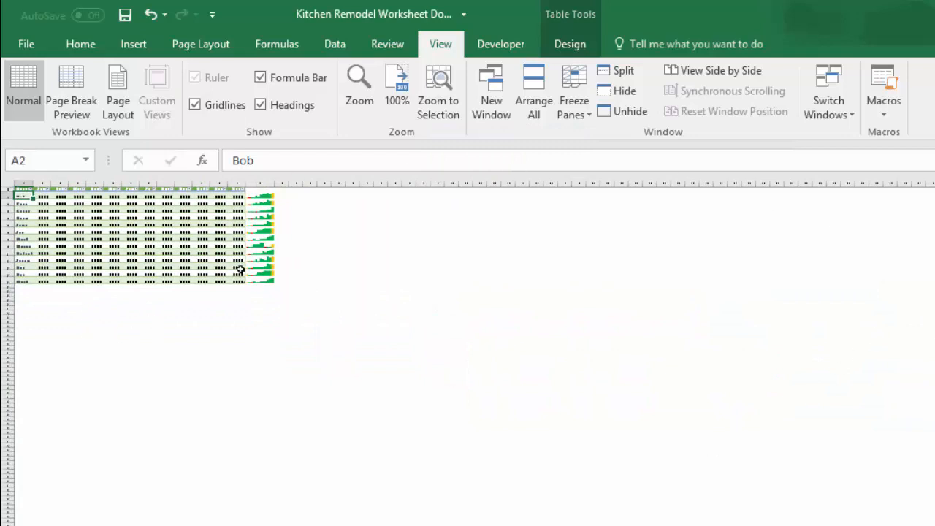
Step: Set a custom worksheet magnification of 65%
click(357, 86)
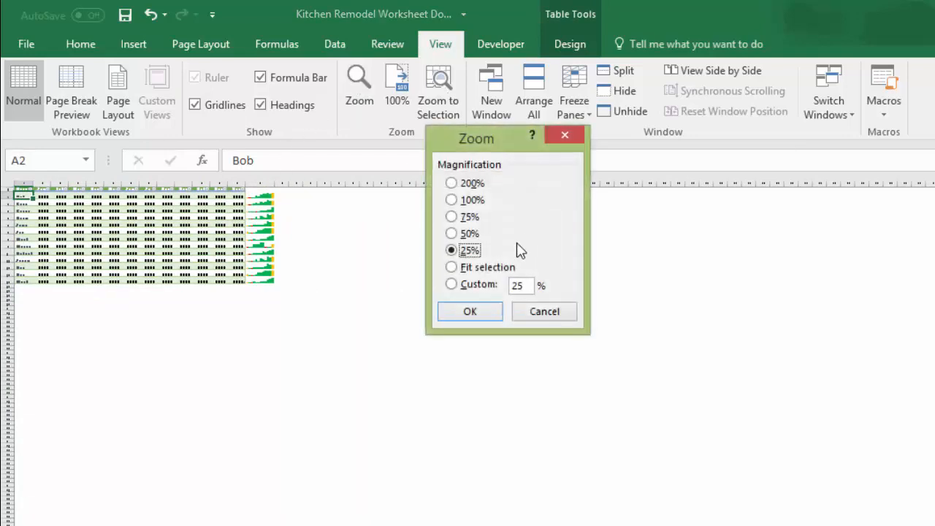
click(451, 286)
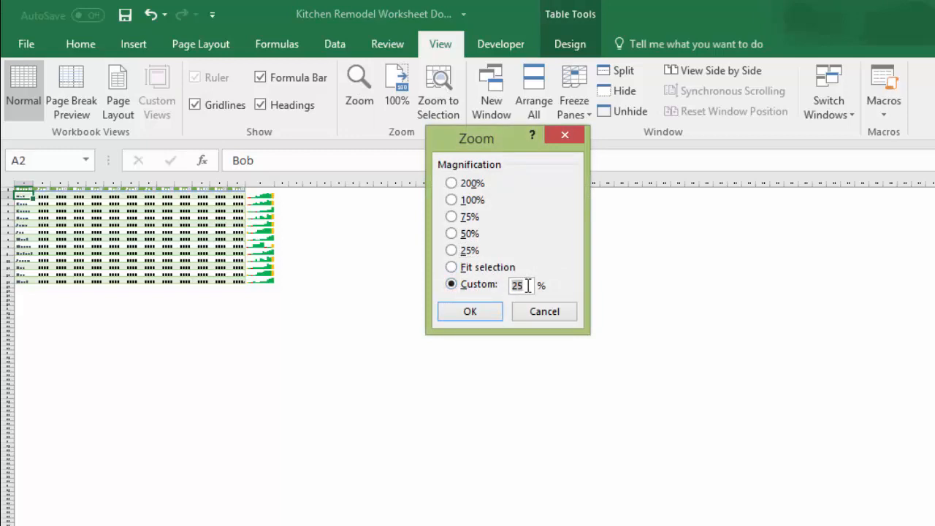
text(65)
click(471, 312)
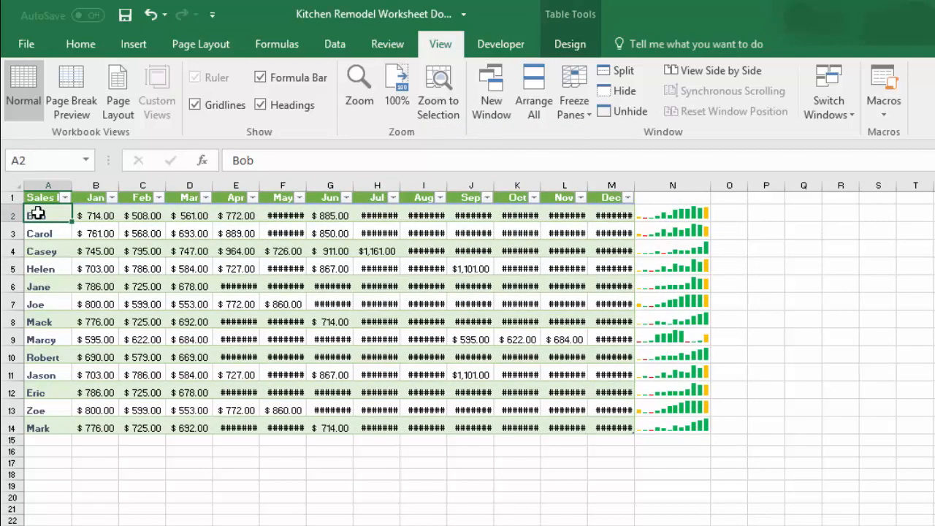
Step: Select the range A2:E4 and set the magnification to Fit selection
drag(37, 210, 230, 243)
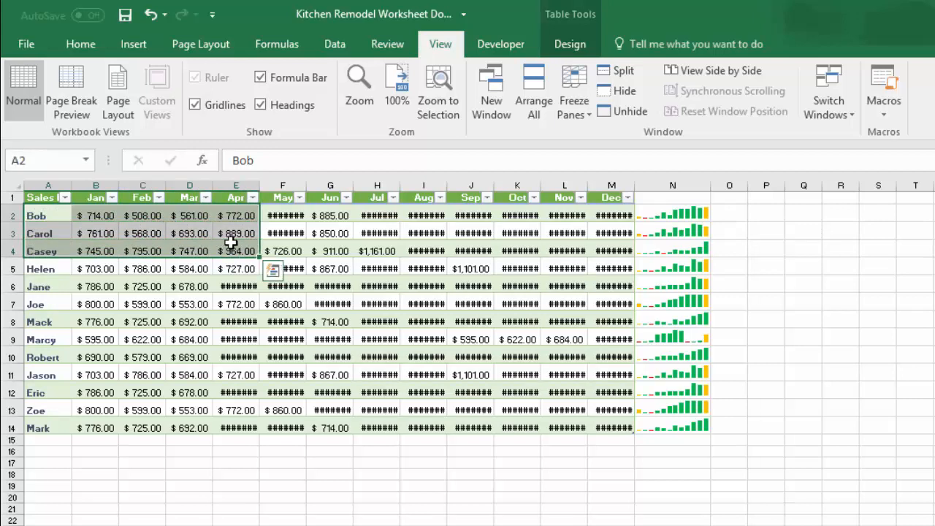
click(355, 82)
click(452, 269)
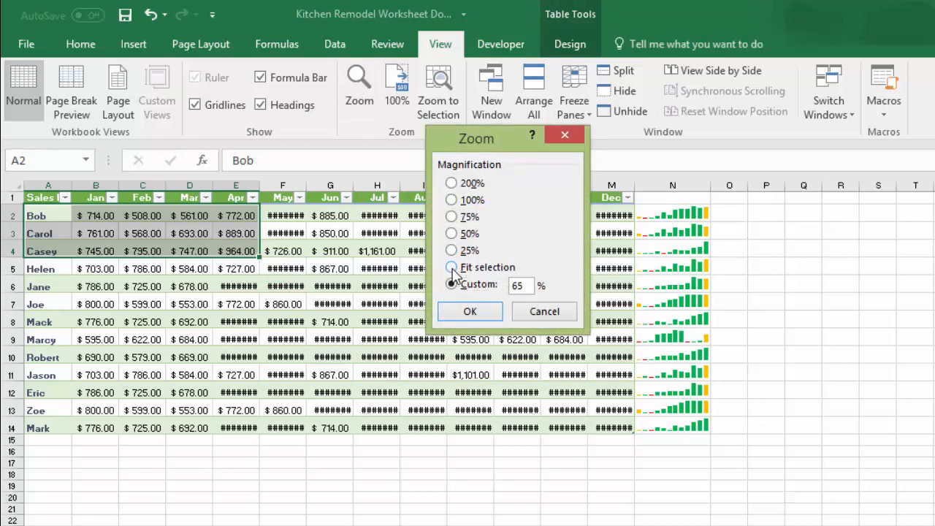
click(470, 312)
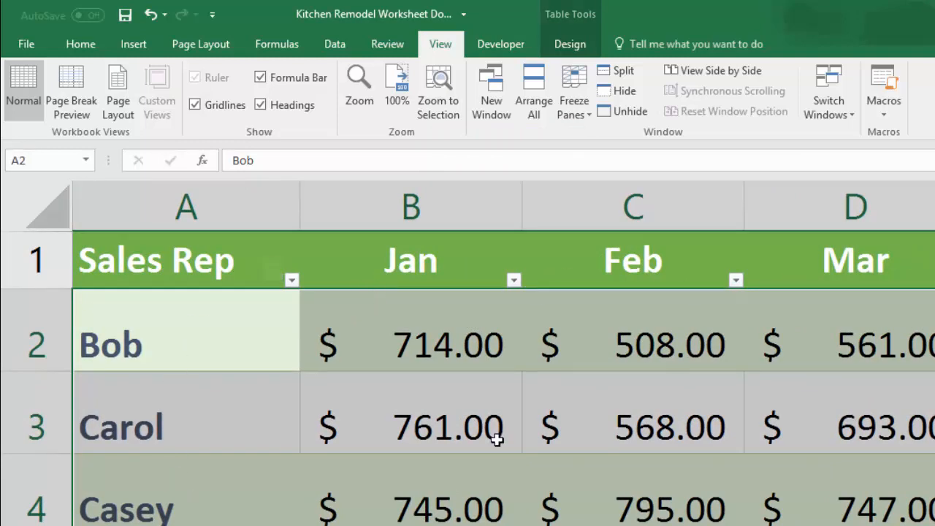
Step: Reset the worksheet zoom to 100% and zoom the sheet to the selected range A2:E4
click(391, 84)
click(392, 84)
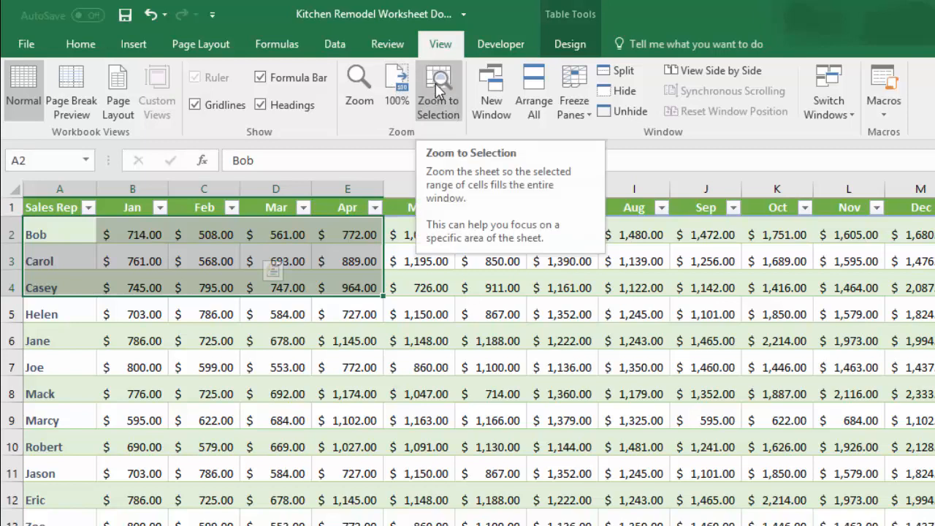
click(359, 84)
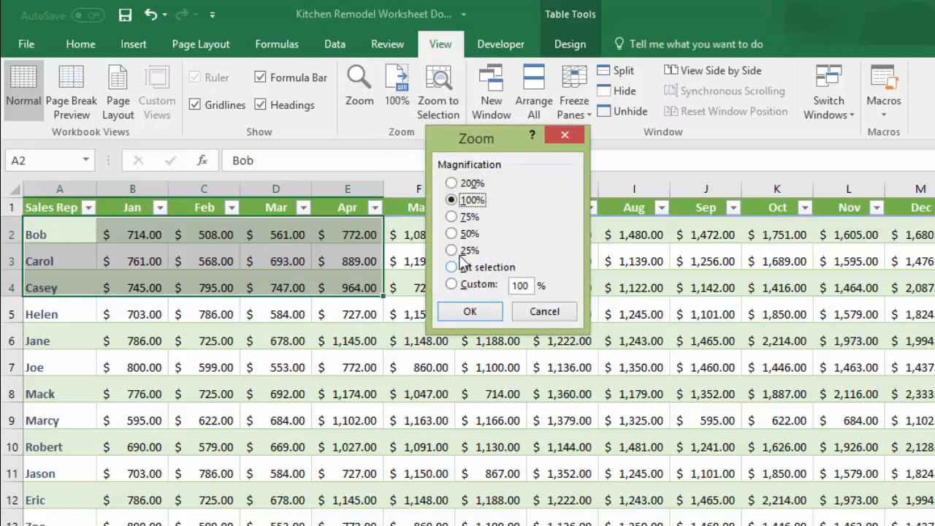
click(541, 311)
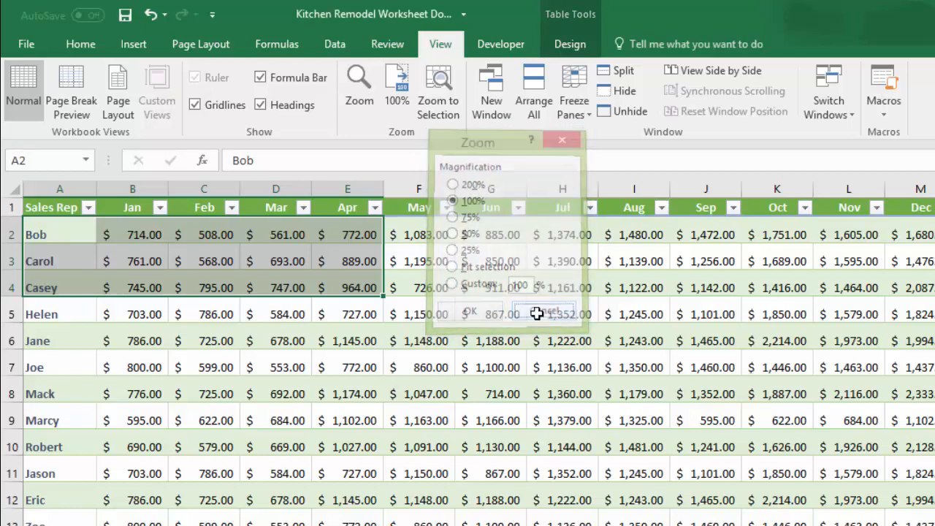
click(437, 94)
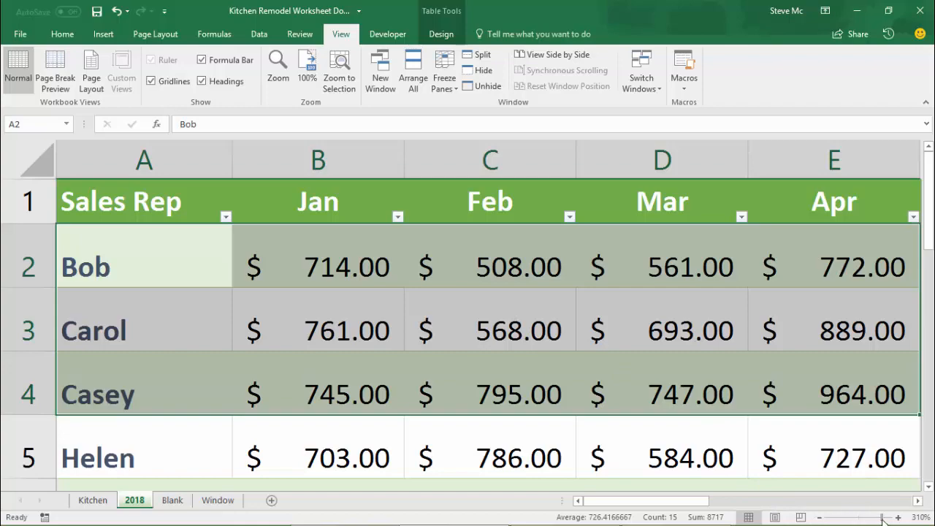
Step: Zoom the worksheet out to 50%
drag(883, 519, 850, 520)
click(819, 518)
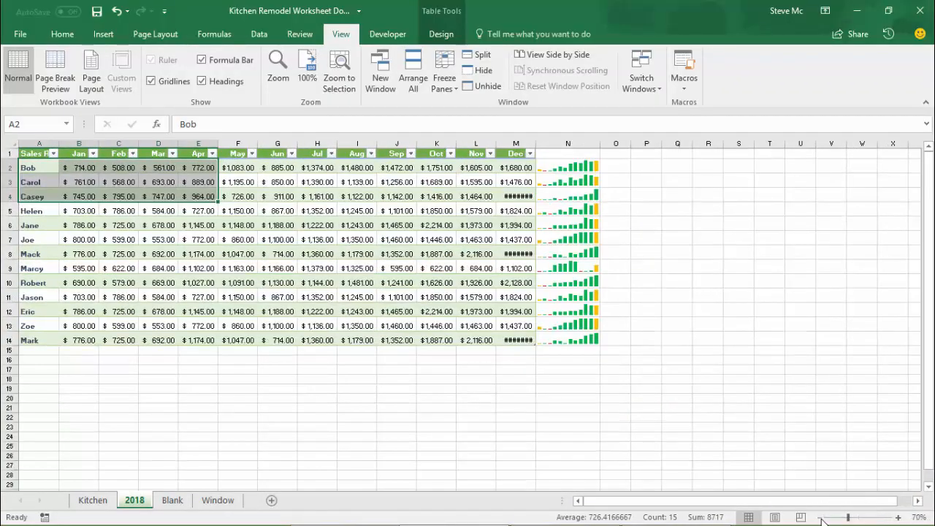
click(820, 518)
click(819, 518)
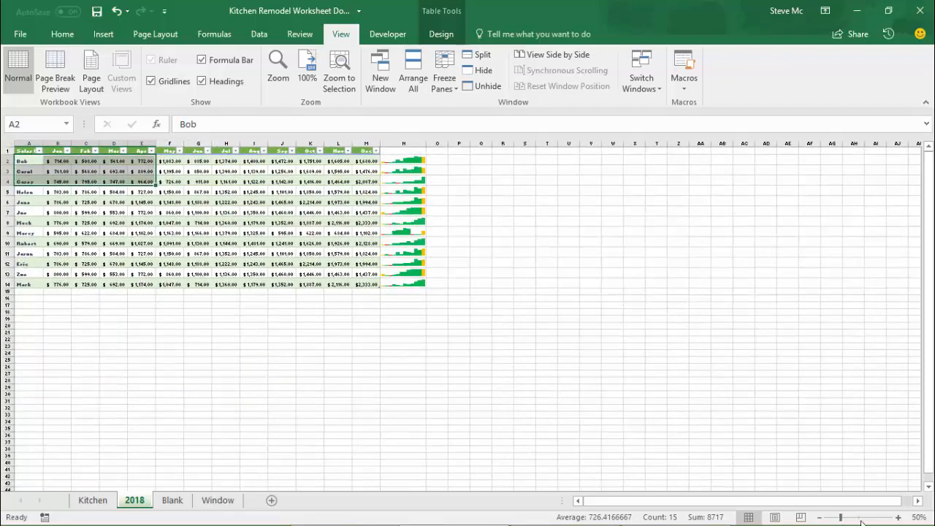
Step: Zoom the worksheet back in to 100% and reduce the selection to cell A2
click(898, 517)
click(898, 518)
click(898, 517)
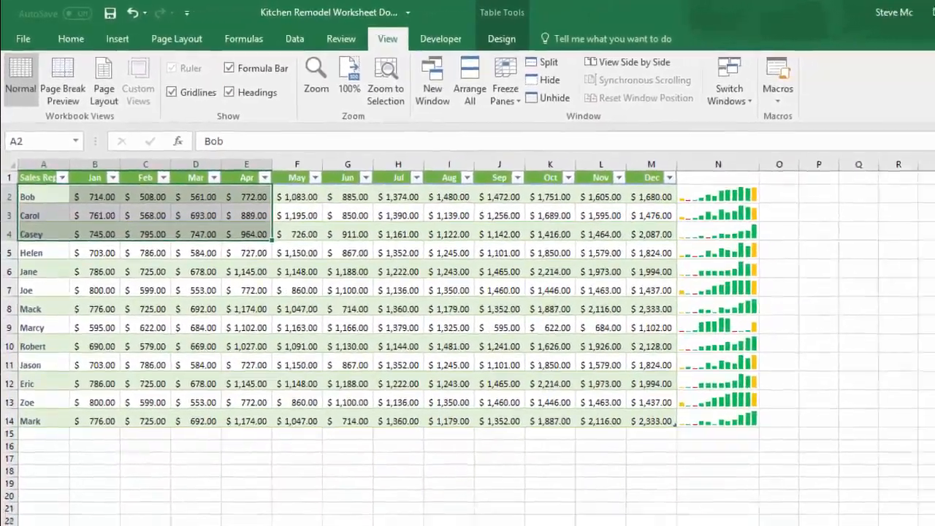
mouse_move(853, 516)
mouse_down()
mouse_move(861, 516)
mouse_move(828, 517)
mouse_move(850, 516)
mouse_up()
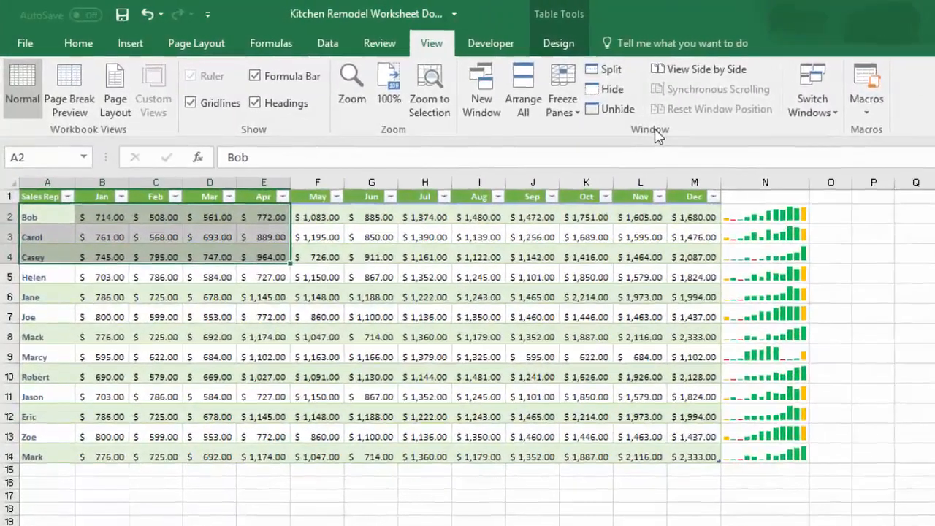
click(385, 83)
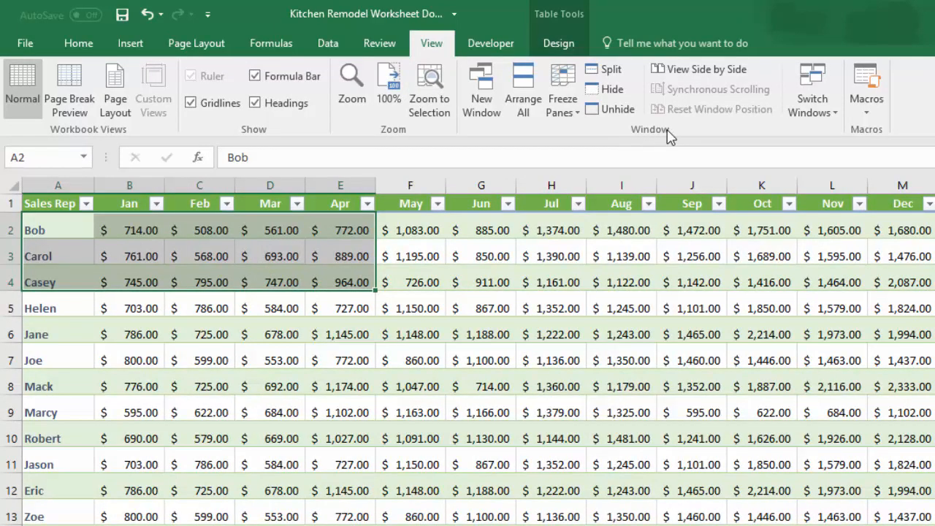
key(ctrl+Home)
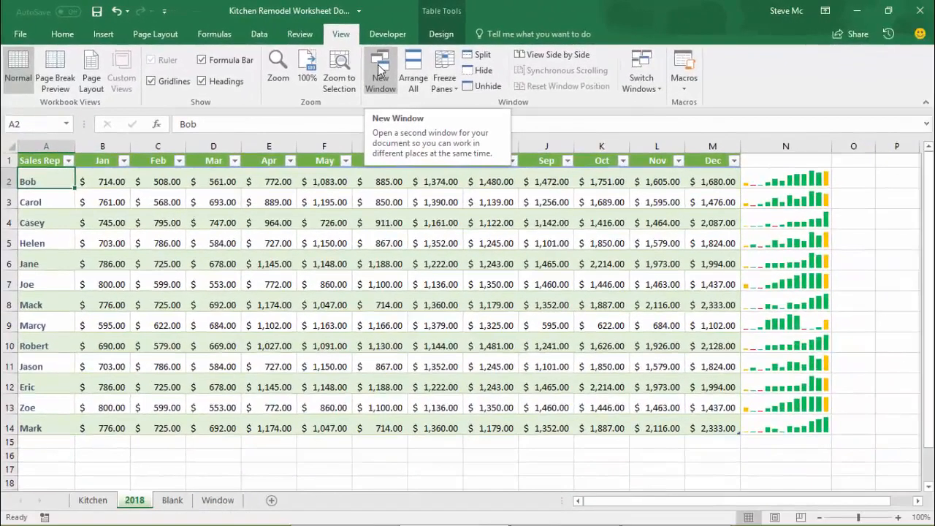
Step: Open a second window of the workbook and minimize it to return to the original window
click(398, 68)
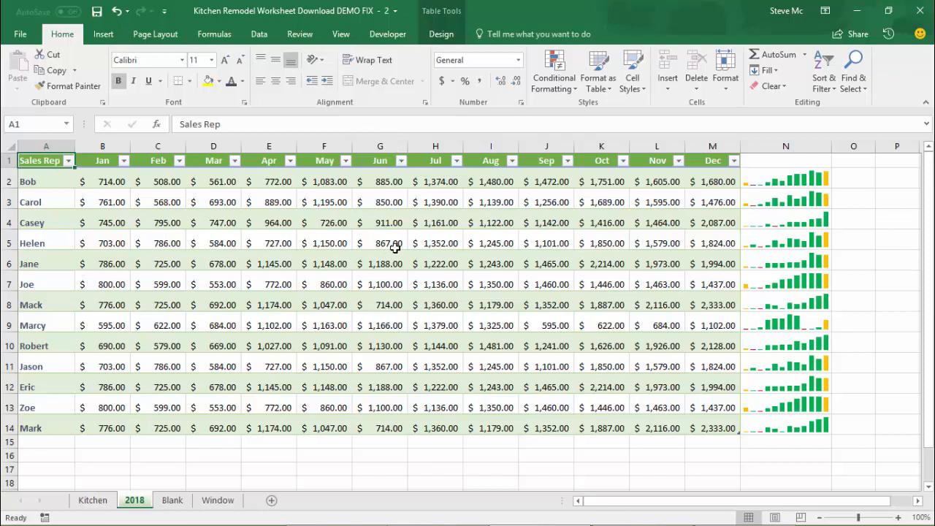
click(859, 16)
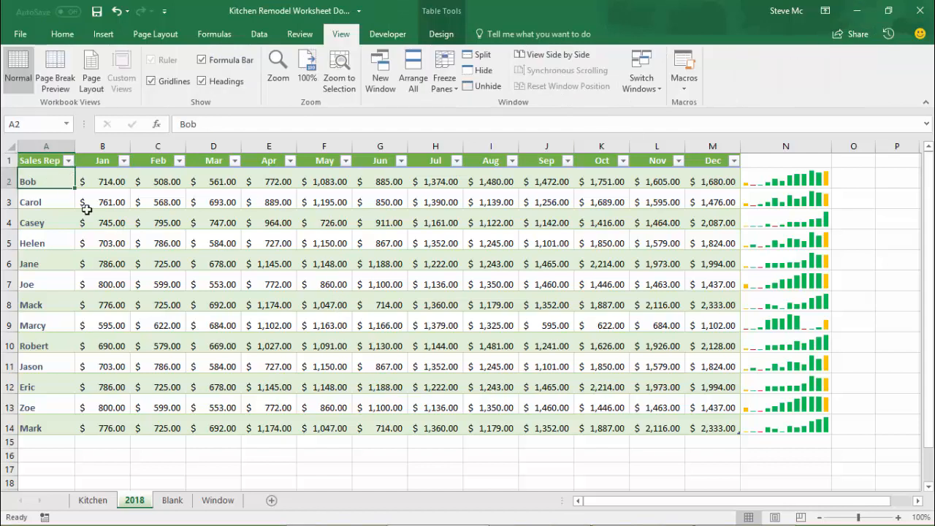
Step: Select the range F5:H8 in the original workbook window
click(333, 284)
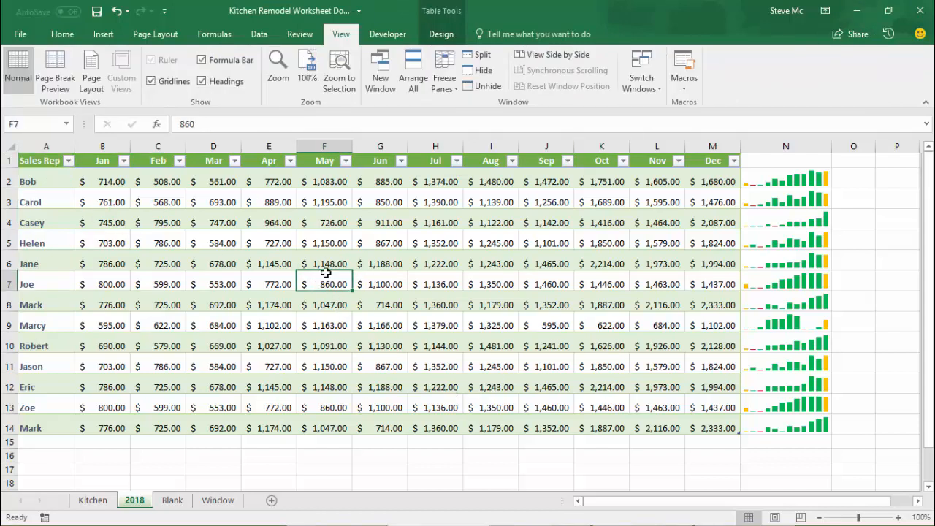
click(311, 244)
drag(311, 243, 433, 304)
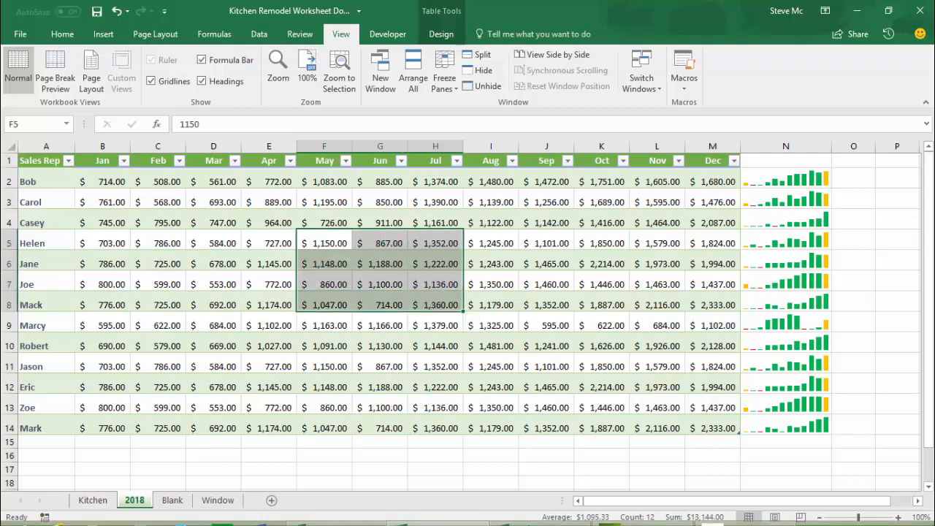
Step: Switch to the second workbook window and arrange only the windows of the active workbook as Tiled
click(552, 513)
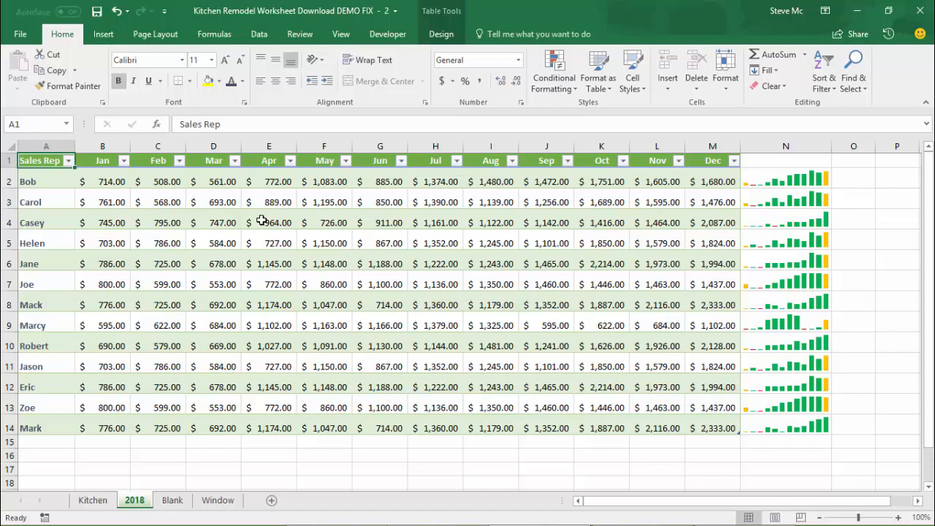
click(341, 36)
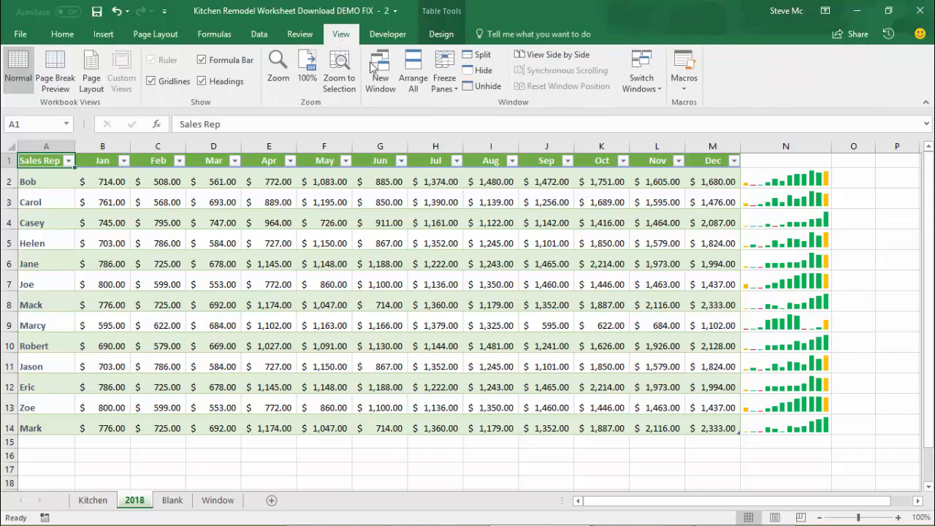
click(413, 68)
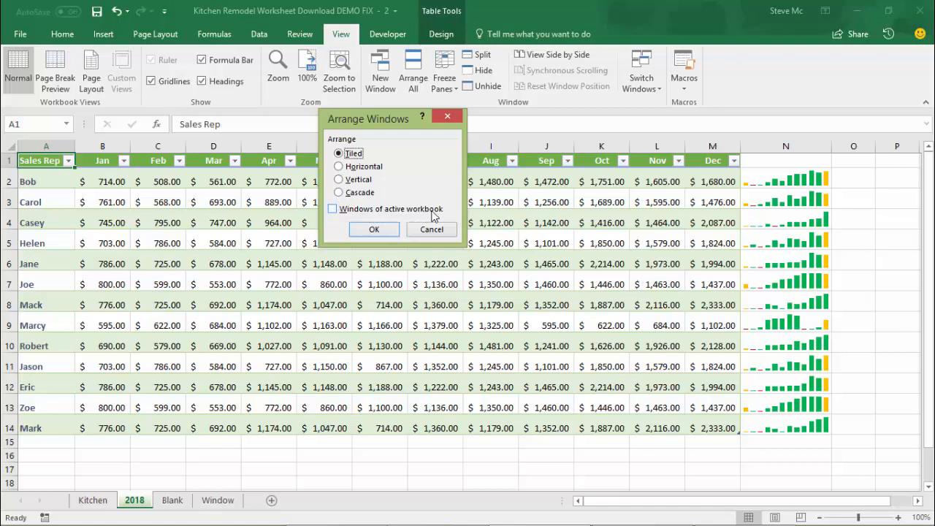
click(334, 210)
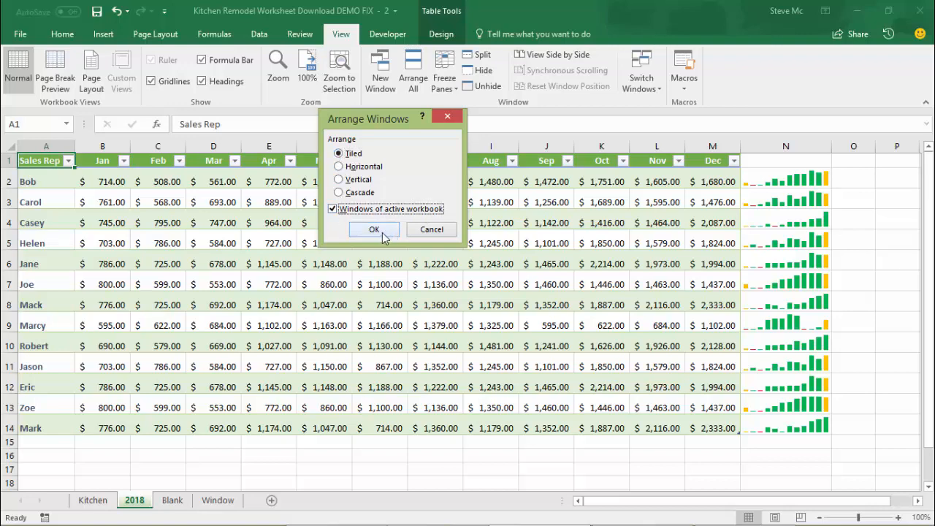
click(374, 230)
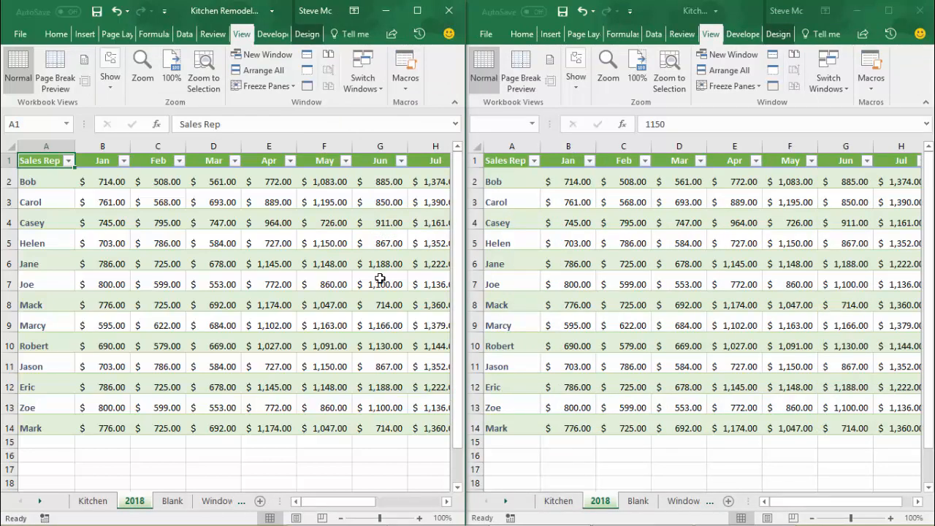
Step: Set Bob's Feb value in cell C2 to 2000 in the second workbook window, maximize that window, and select cell M4
click(159, 180)
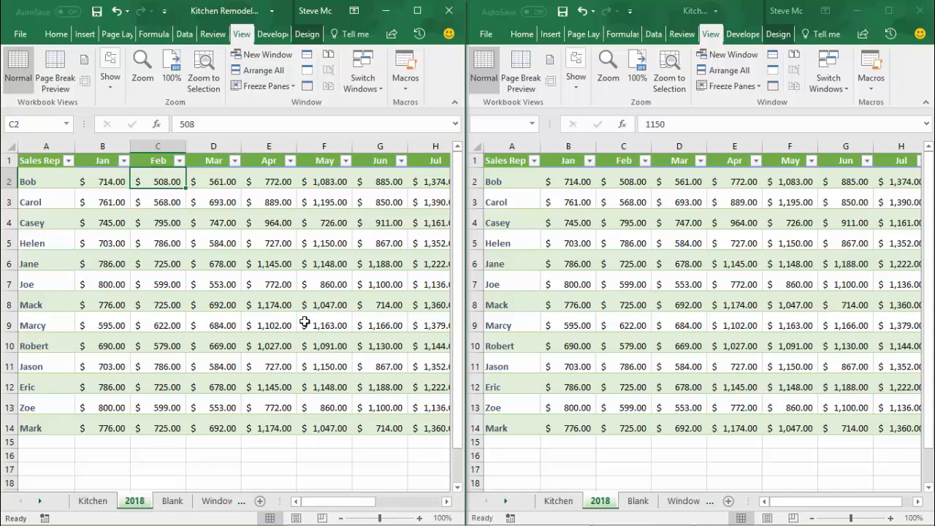
text(2)
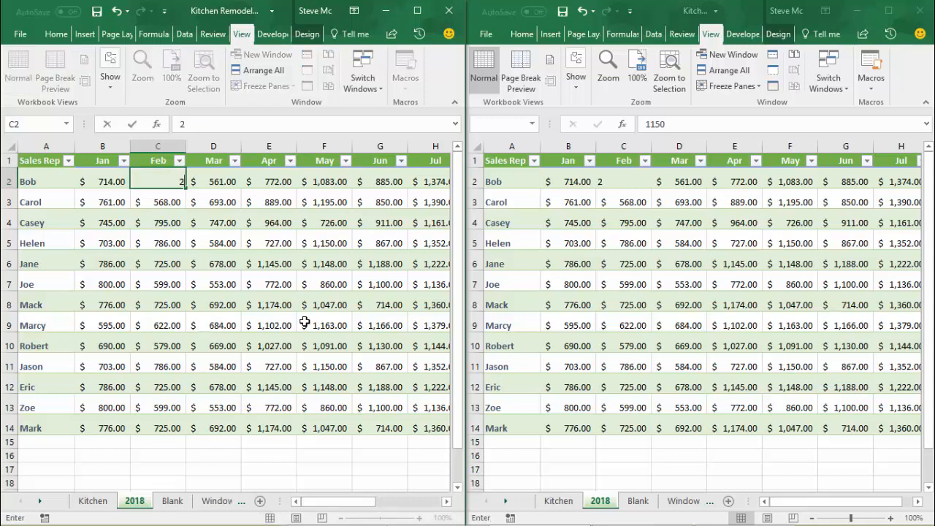
text(000)
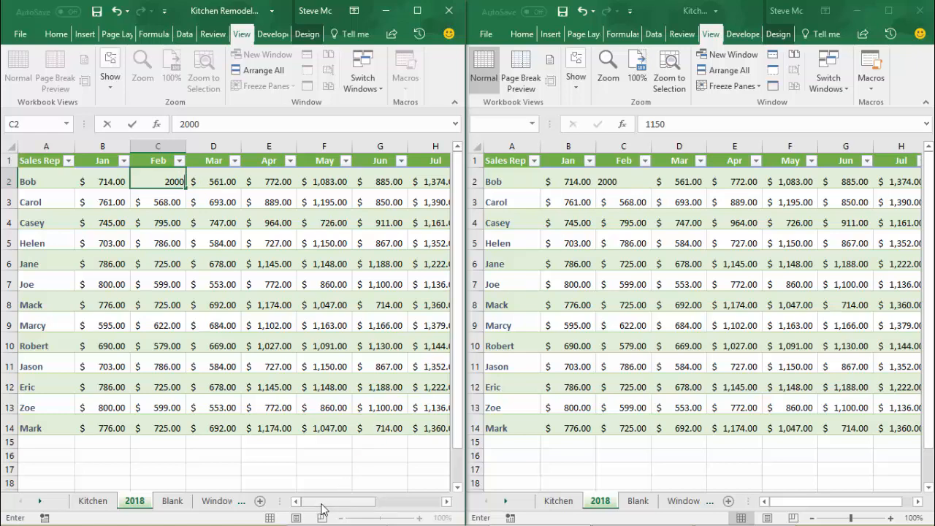
drag(322, 504, 433, 491)
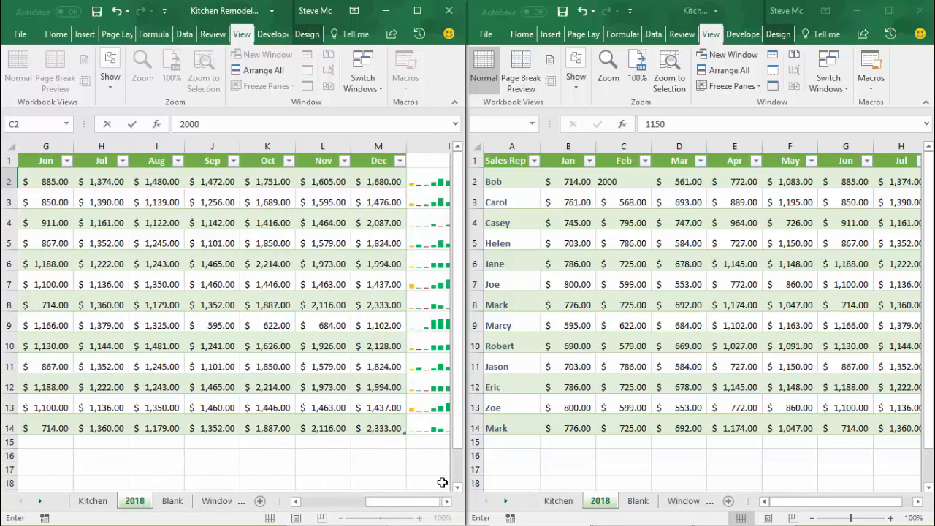
scroll(443, 485, right, 3)
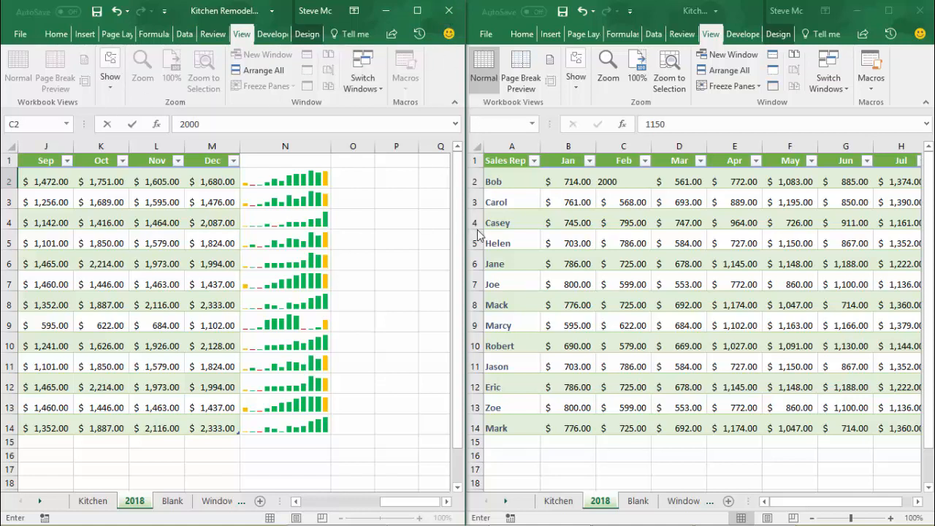
click(417, 10)
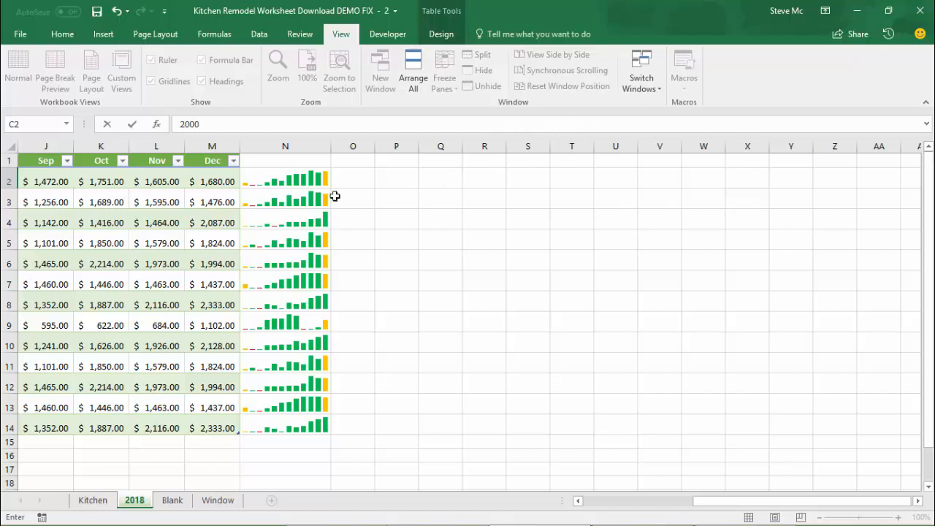
click(203, 226)
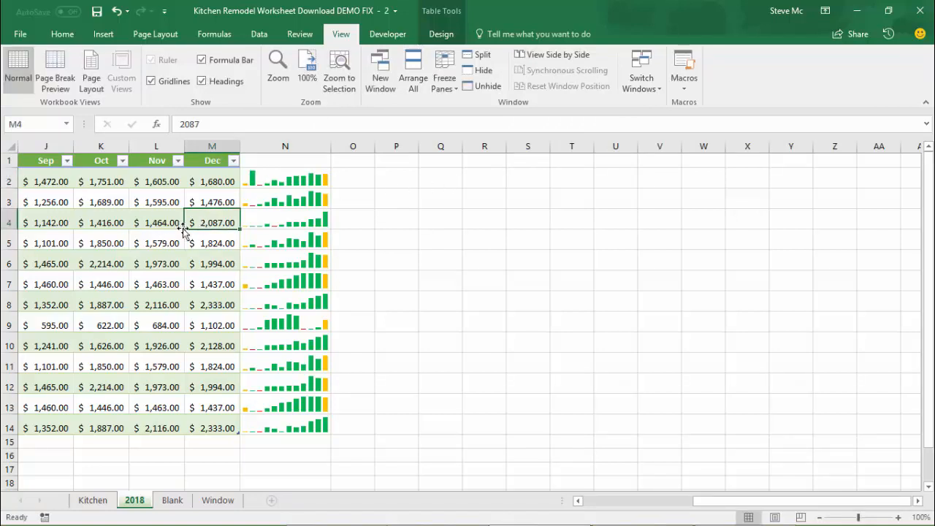
Step: Arrange only the windows of the active workbook as Horizontal
click(410, 68)
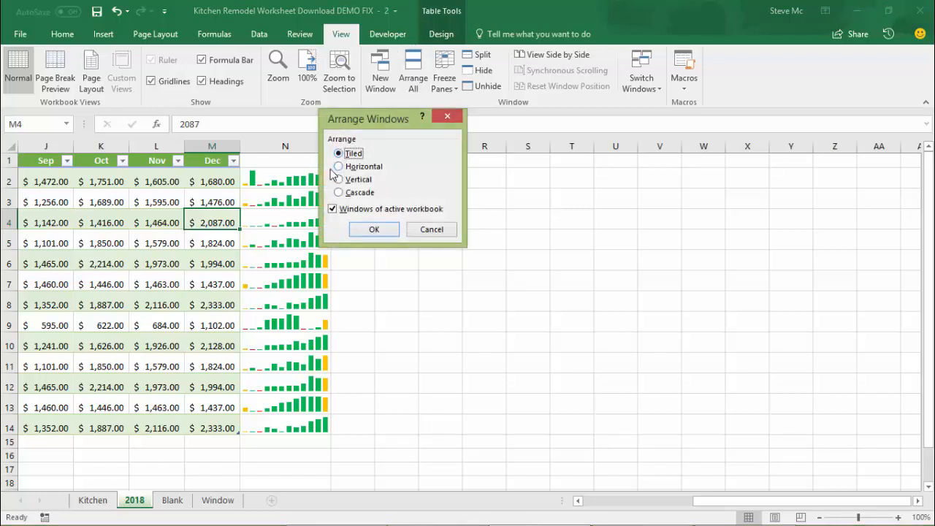
click(340, 167)
click(374, 230)
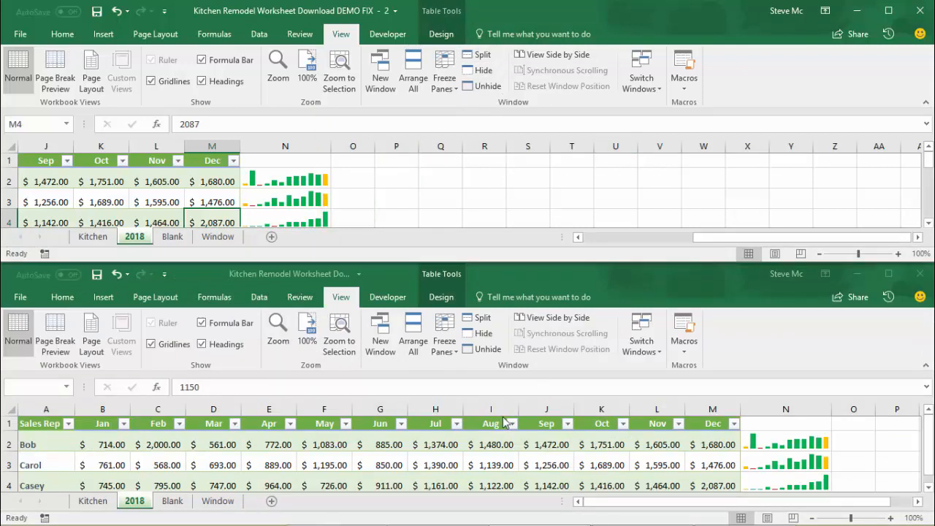
drag(929, 162, 929, 172)
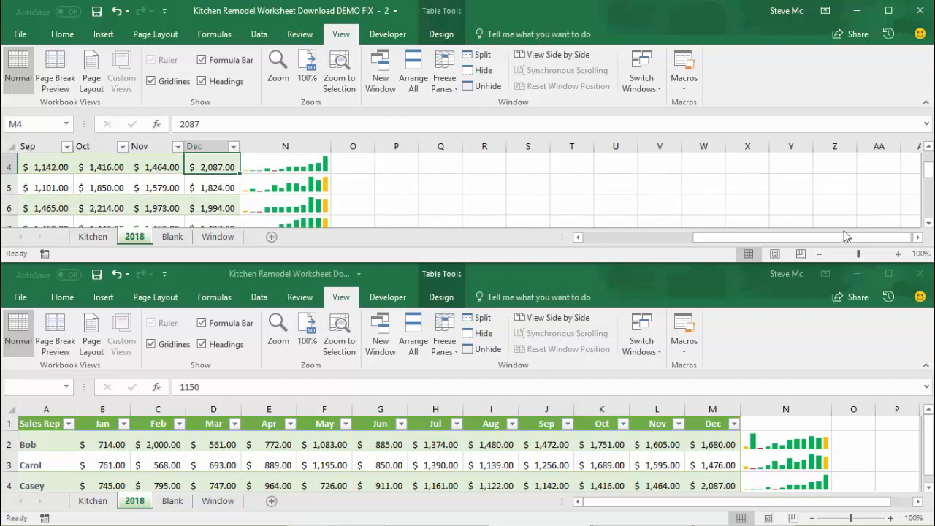
drag(787, 237, 676, 242)
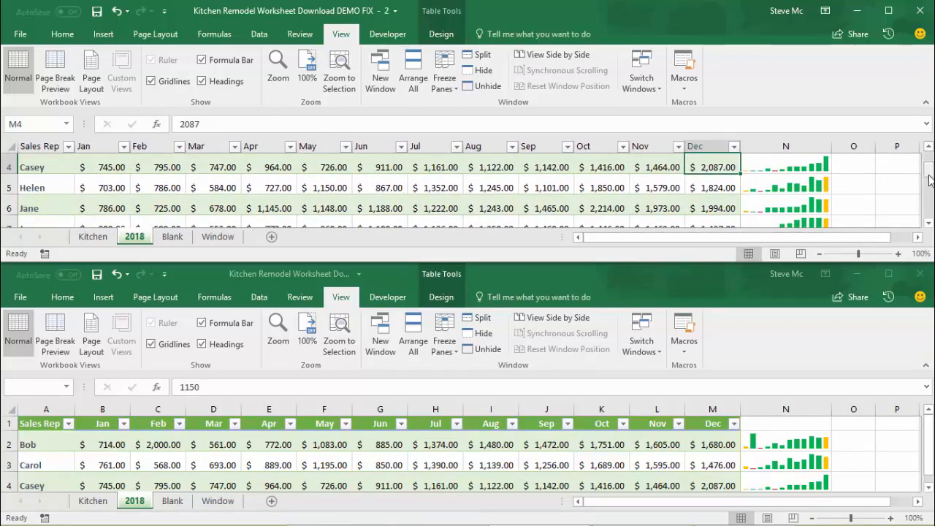
drag(929, 175, 928, 159)
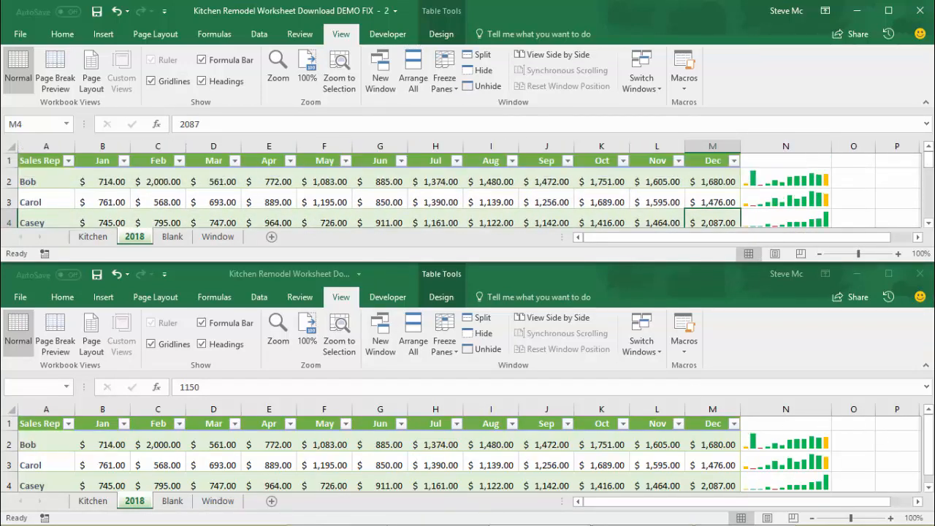
drag(932, 431, 932, 462)
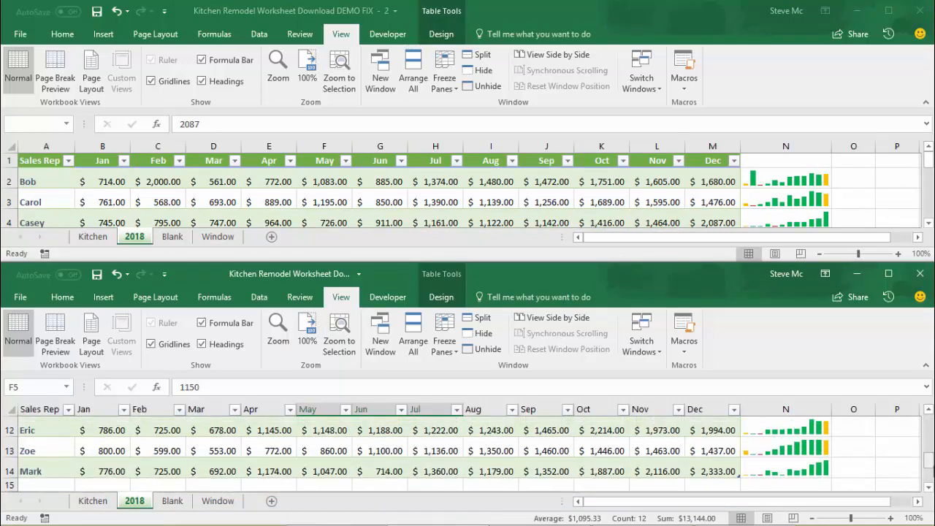
Step: Collapse the ribbon in both stacked workbook windows to show more worksheet rows
click(926, 365)
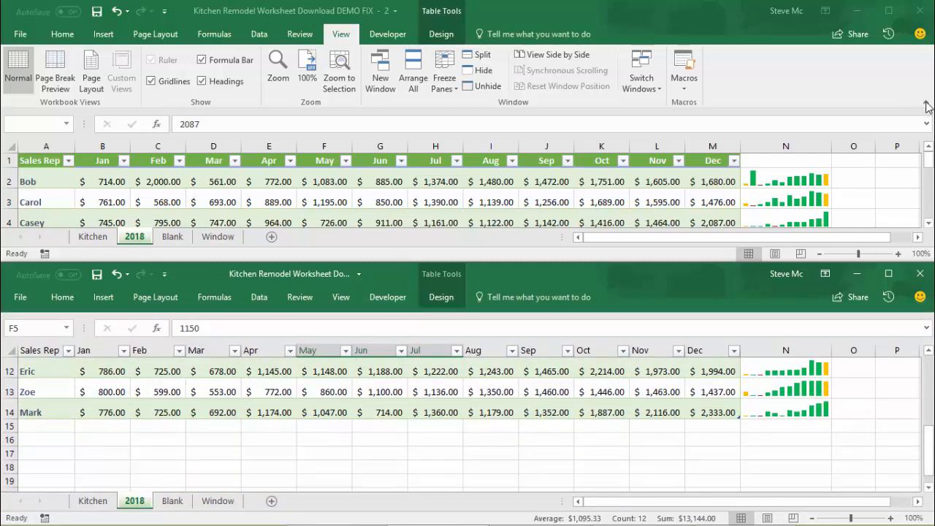
click(926, 108)
click(926, 102)
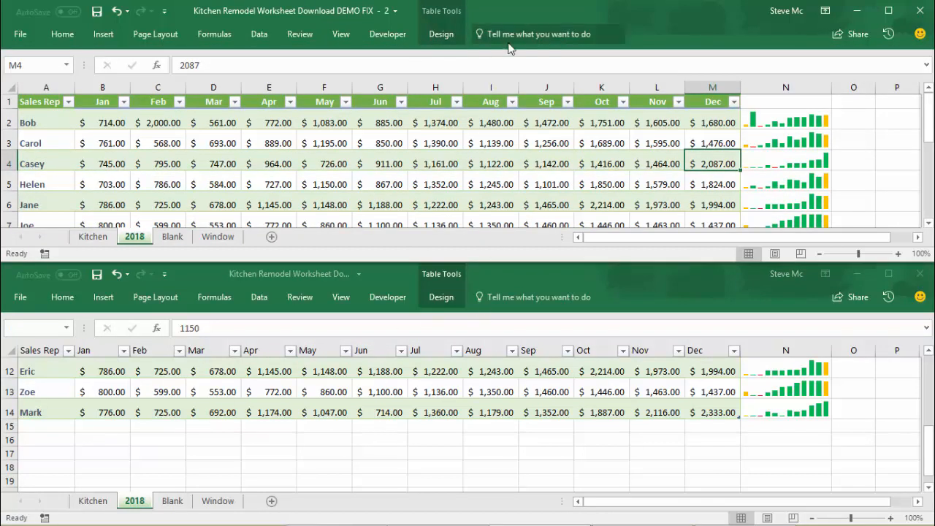
Step: Restore the full ribbon in both stacked workbook windows by turning off Collapse the Ribbon
right_click(395, 33)
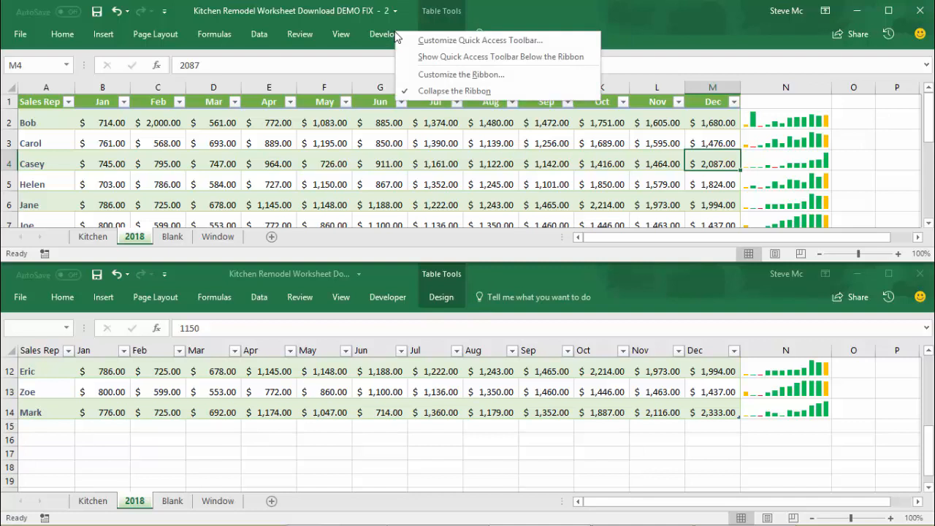
click(447, 91)
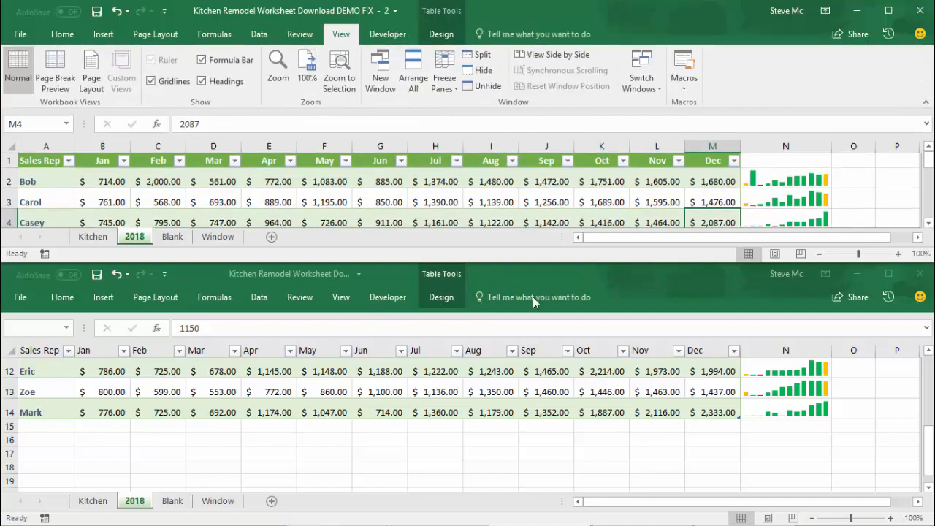
click(452, 297)
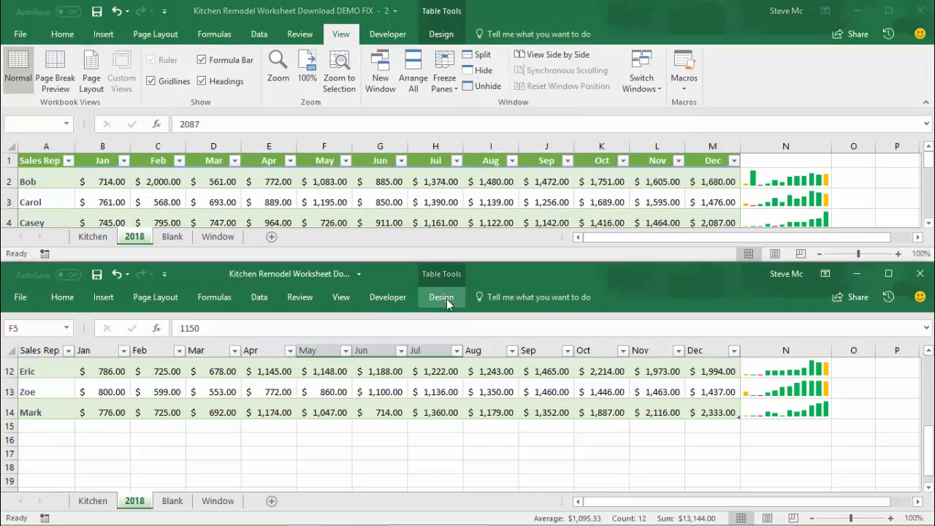
right_click(383, 300)
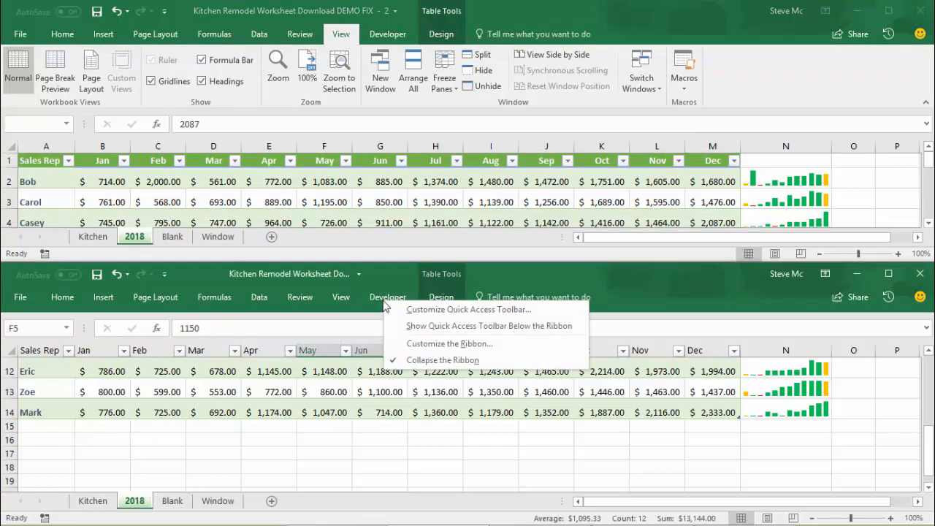
click(456, 359)
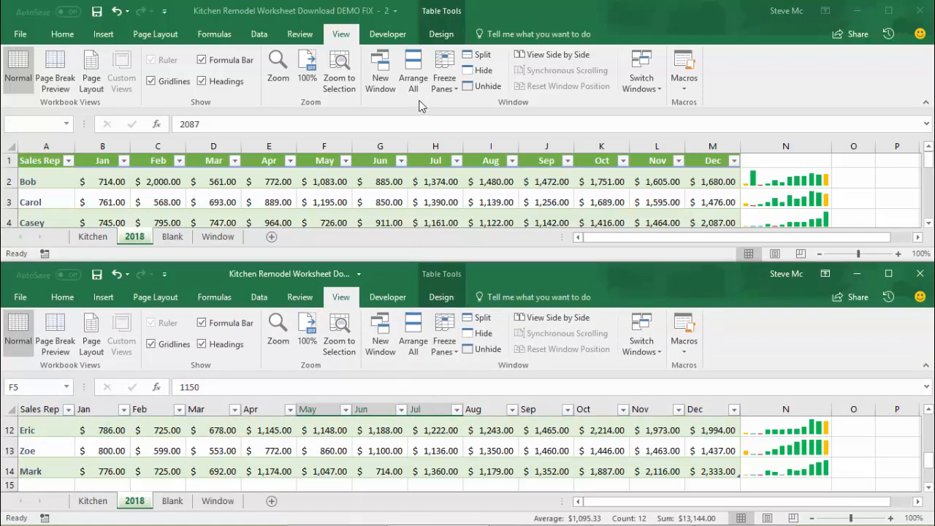
Step: Change the arrangement of the active workbook's windows to Vertical
click(414, 66)
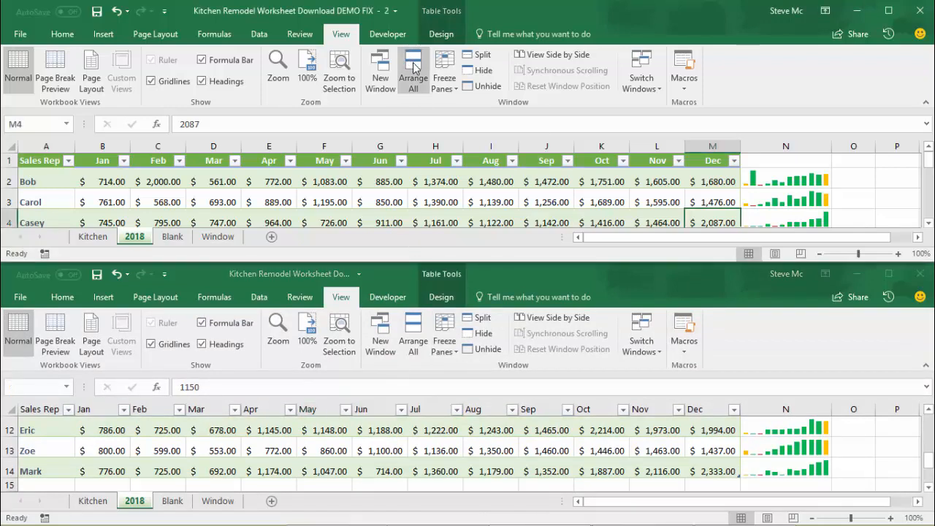
click(415, 66)
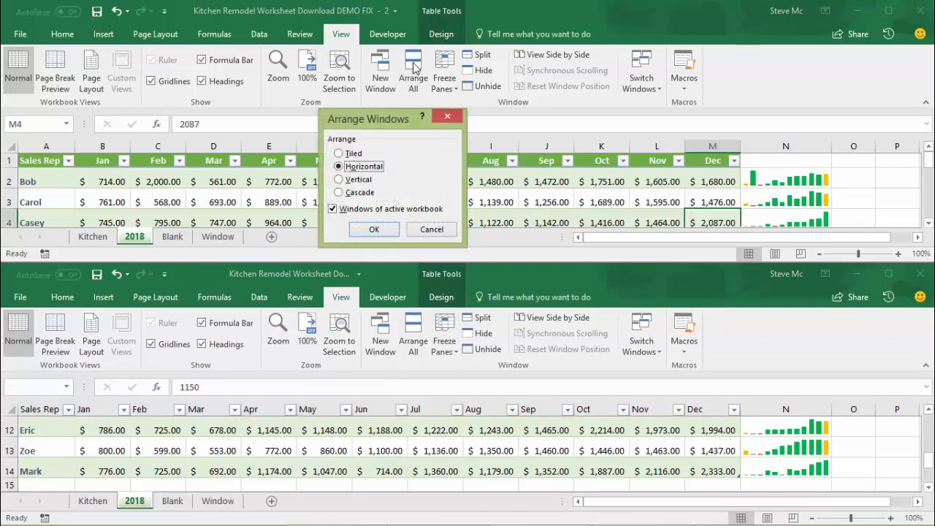
click(339, 180)
click(373, 230)
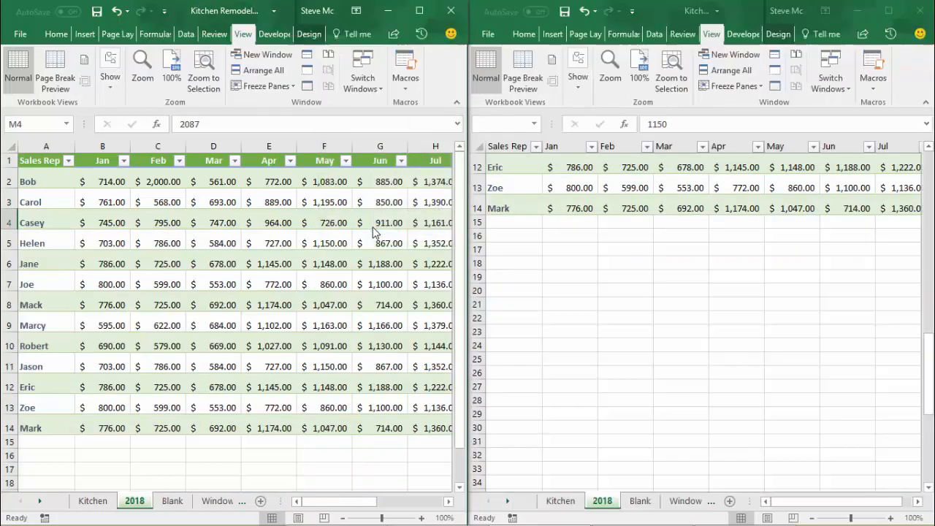
Step: Close the extra window of the Kitchen Remodel workbook and maximize its remaining window
click(550, 210)
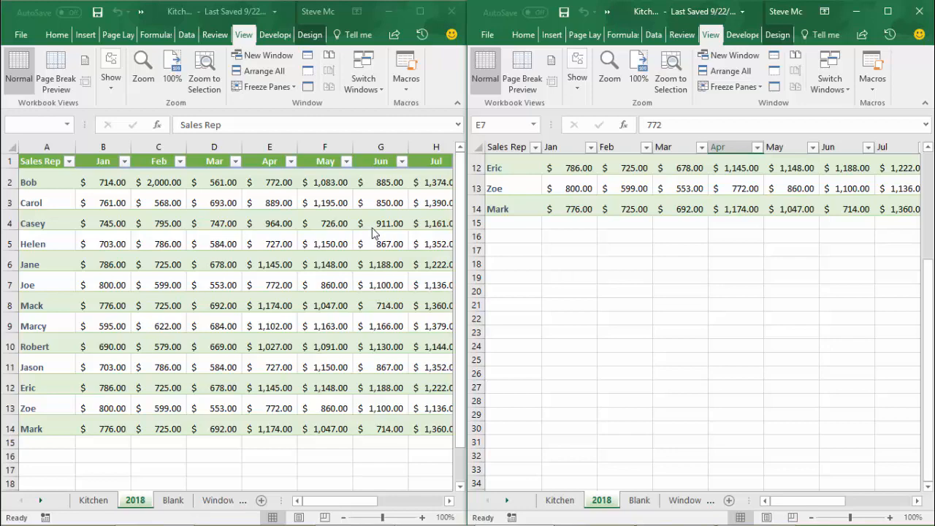
click(452, 14)
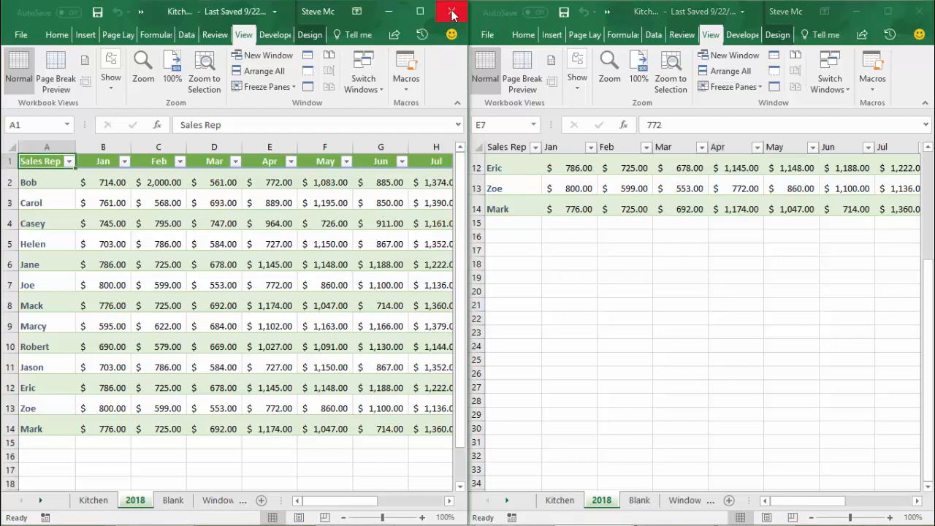
click(452, 14)
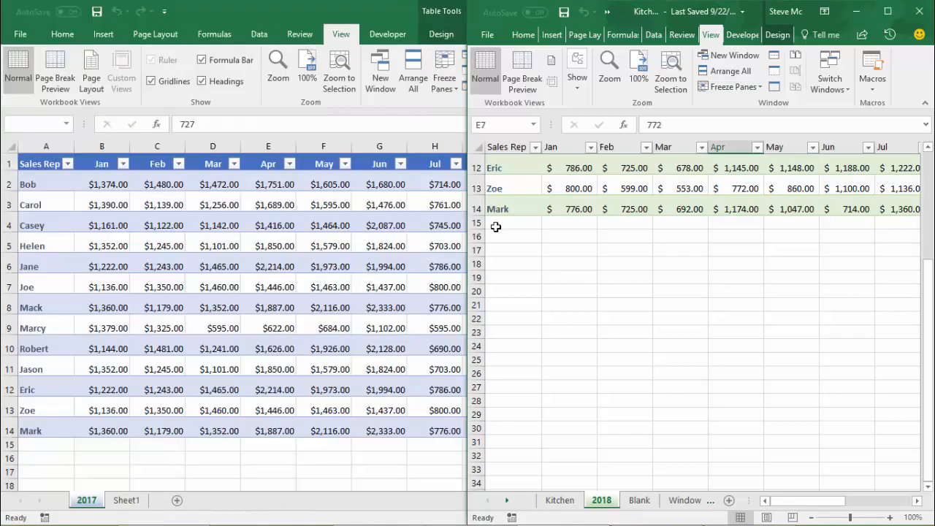
click(888, 12)
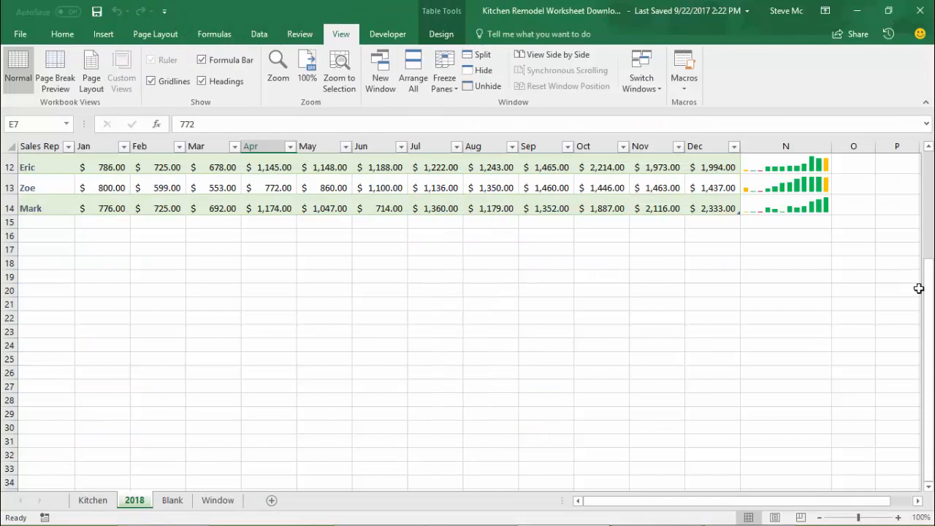
drag(923, 286, 924, 183)
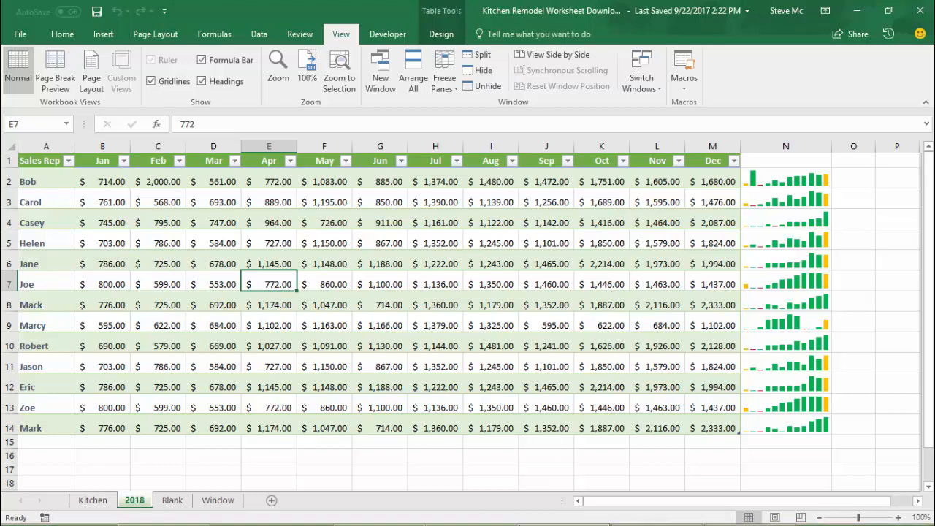
Step: Switch to the Track Changes Example workbook and arrange all open workbooks as Vertical, with Windows of active workbook turned off
click(475, 512)
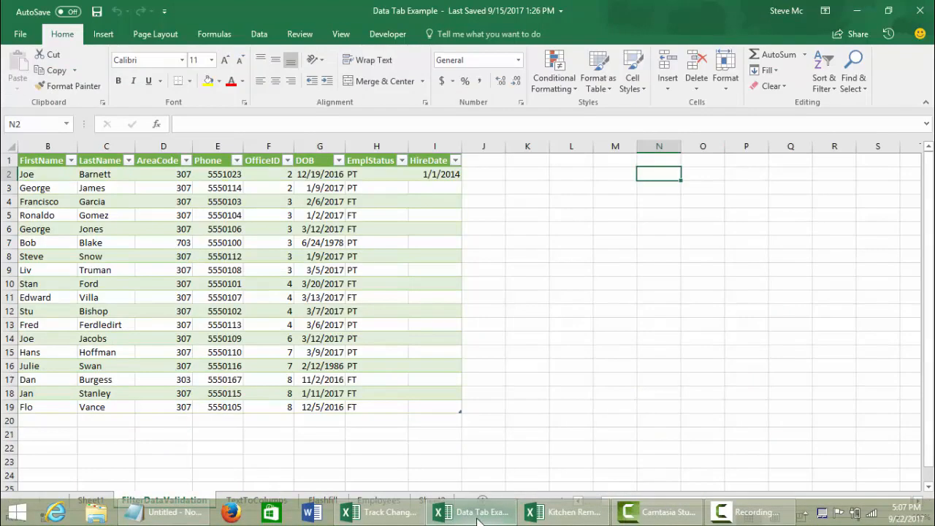
click(389, 514)
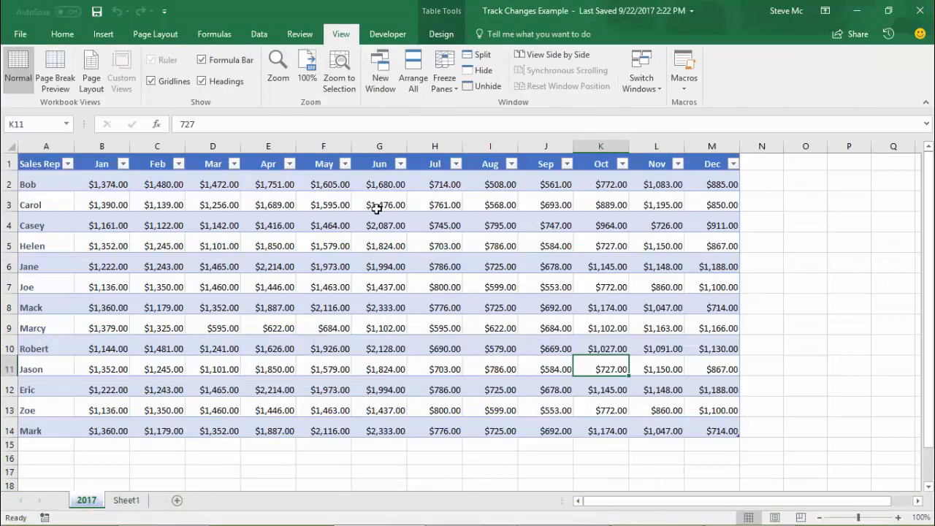
click(414, 70)
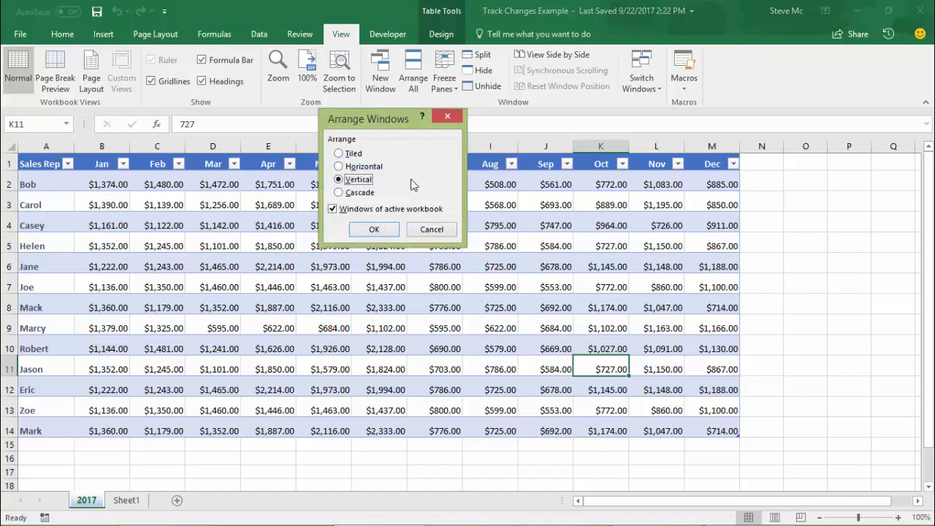
click(332, 210)
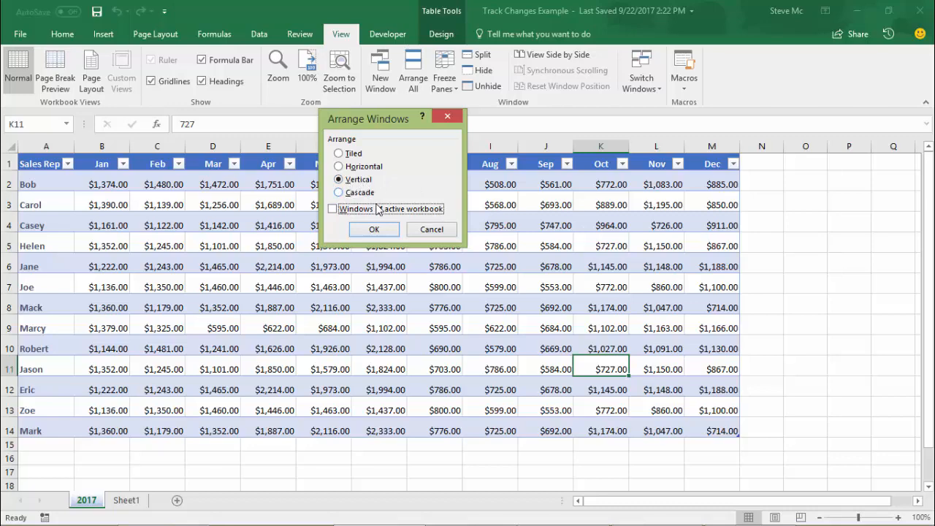
click(374, 229)
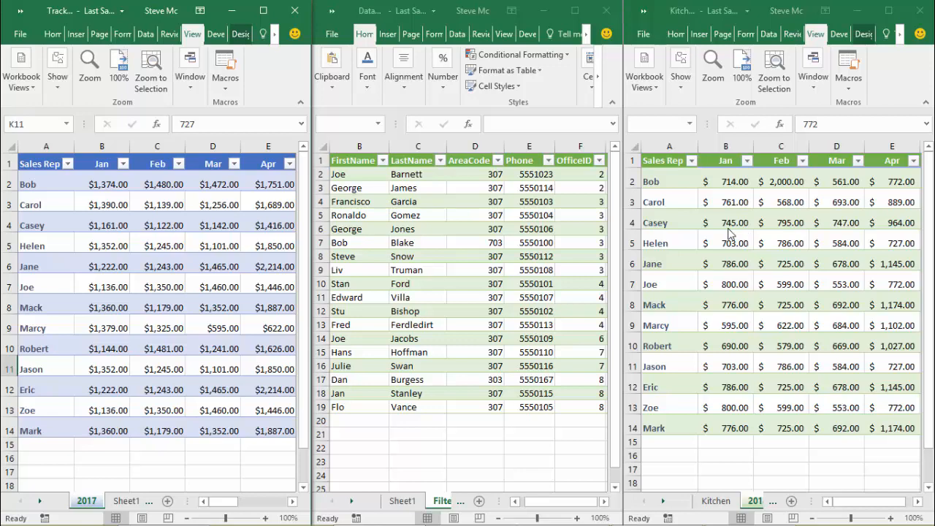
Step: Show the Kitchen sheet in the Kitchen Remodel workbook's window
click(716, 503)
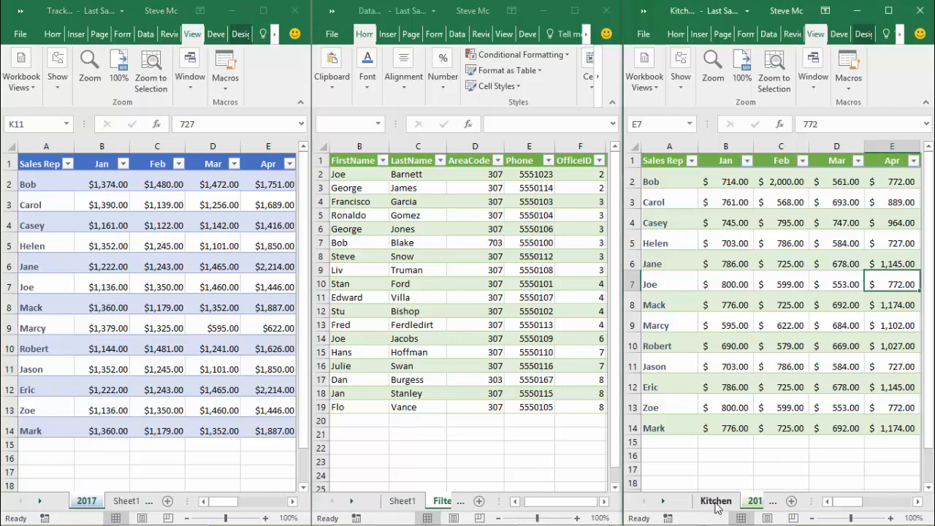
click(716, 504)
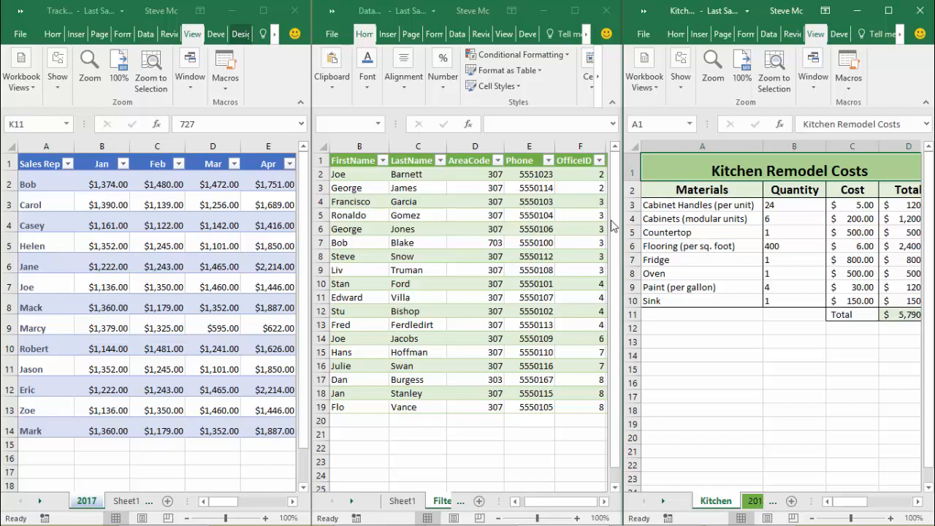
Step: Maximize the Track Changes Example window and arrange all open workbooks as Tiled
click(265, 16)
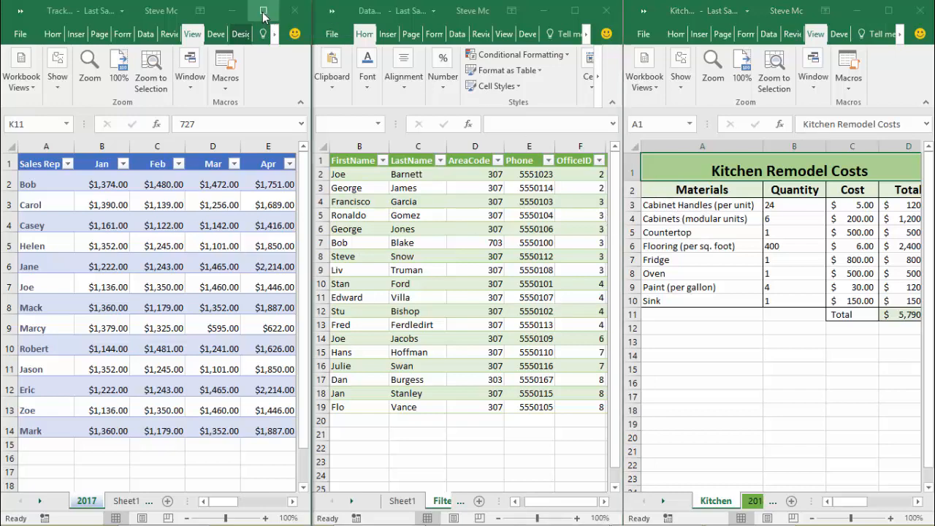
click(264, 11)
click(413, 64)
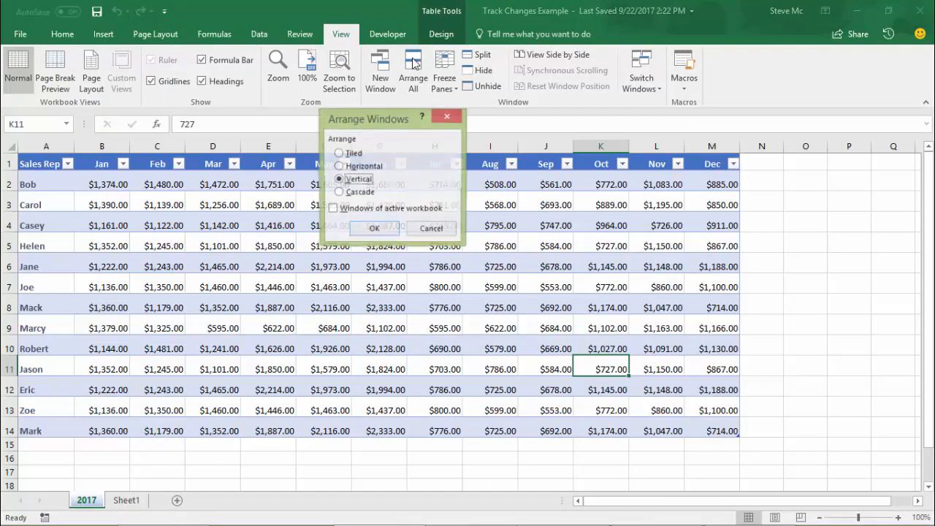
click(339, 153)
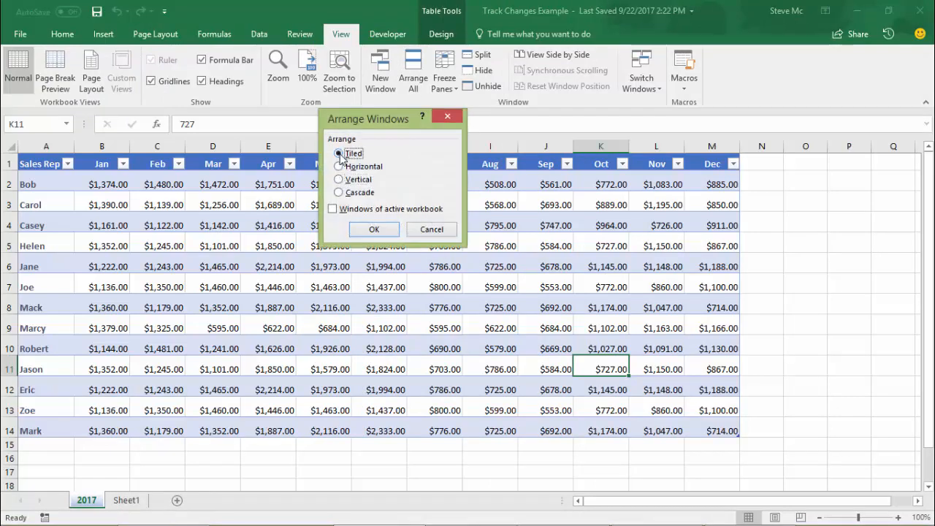
click(373, 229)
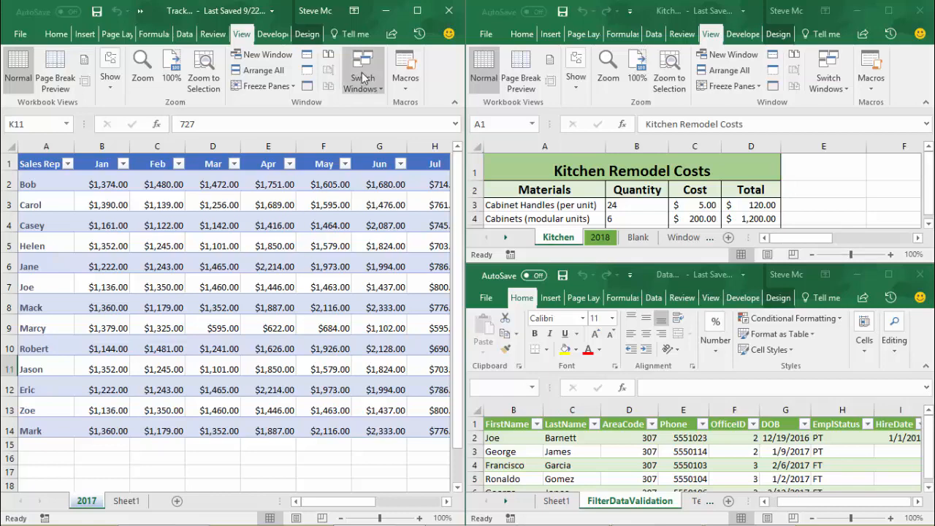
Step: Maximize Track Changes Example, minimize the Data Tab Example workbook, and arrange the remaining open workbooks as Tiled
click(417, 11)
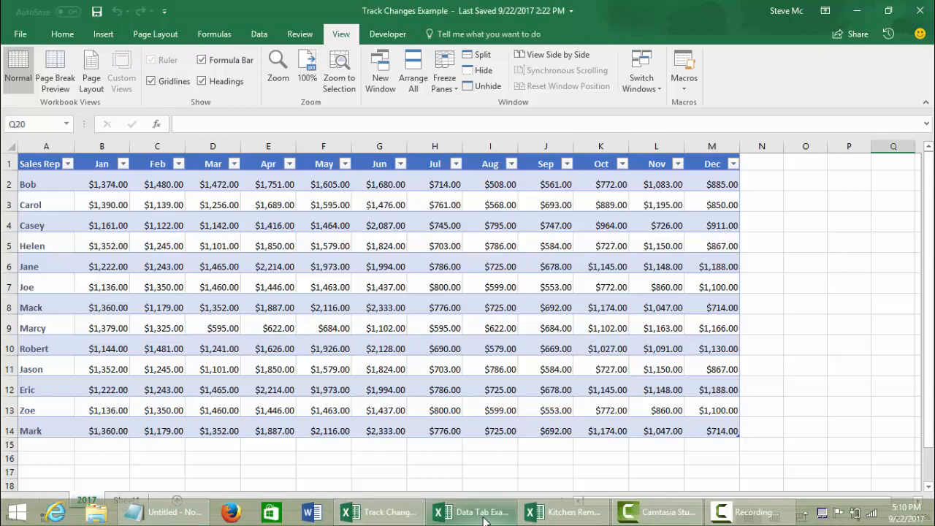
click(485, 520)
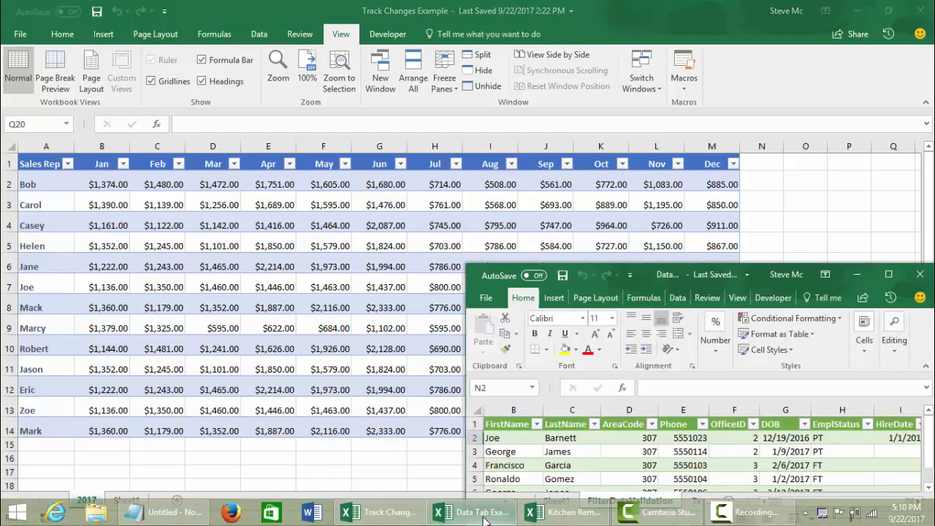
click(860, 277)
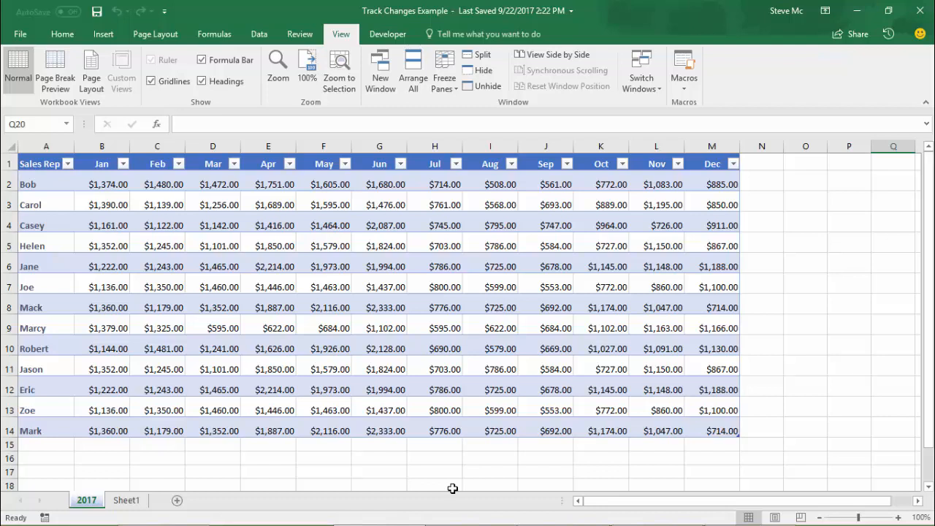
click(409, 67)
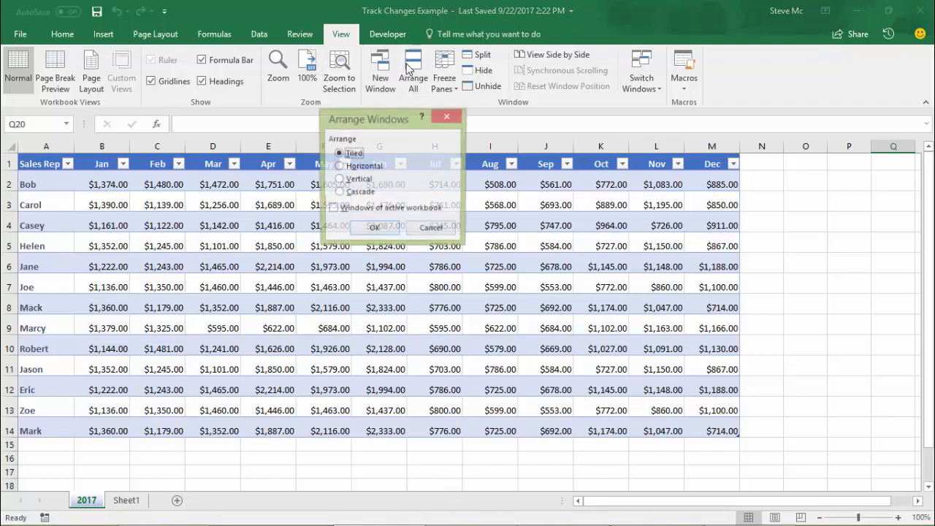
click(373, 231)
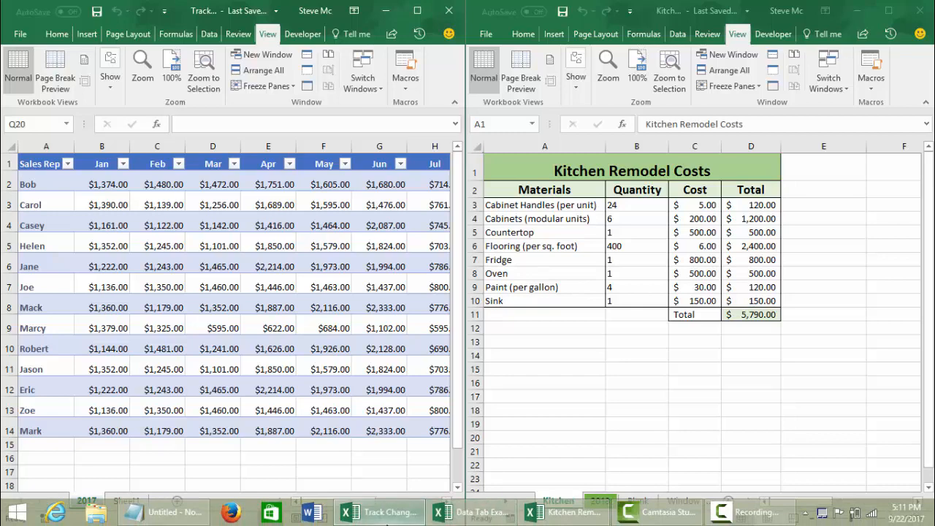
Step: Restore the minimized Data Tab Example workbook and arrange all three workbooks as Tiled again
mouse_move(389, 515)
click(475, 515)
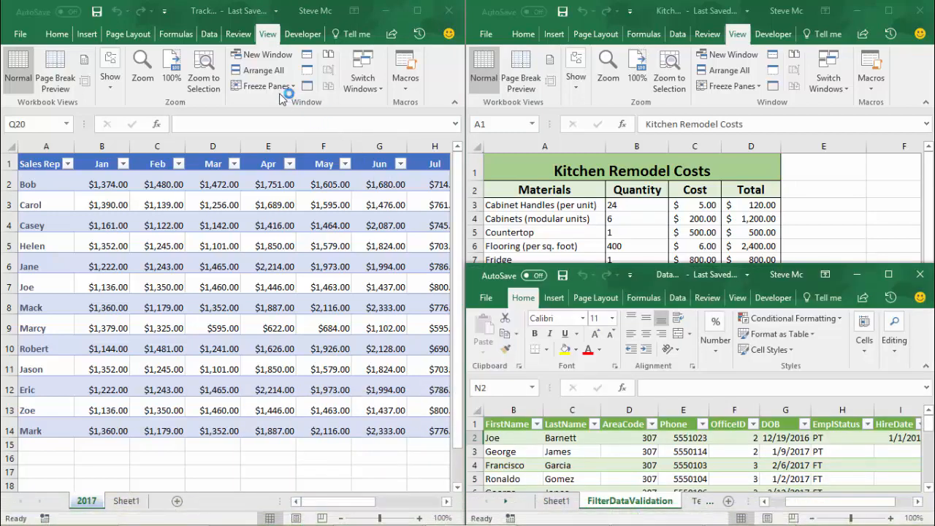
click(257, 70)
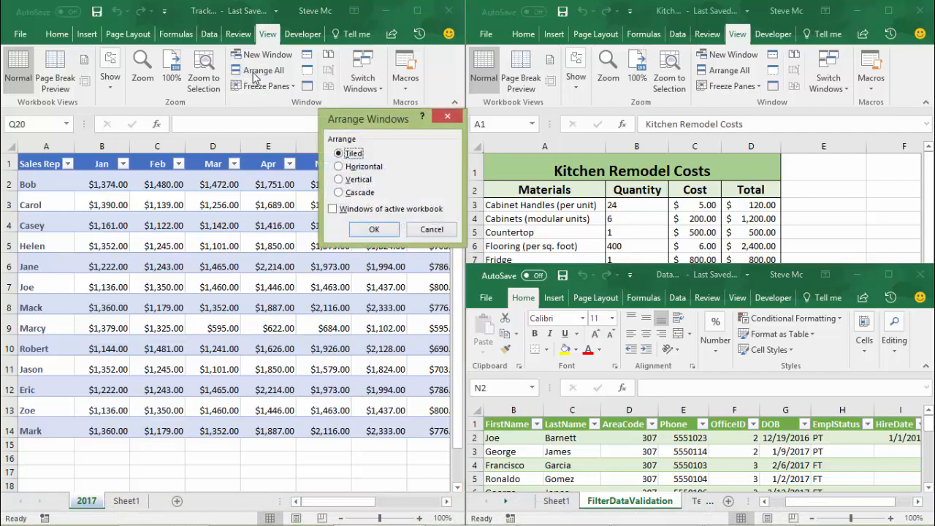
click(374, 229)
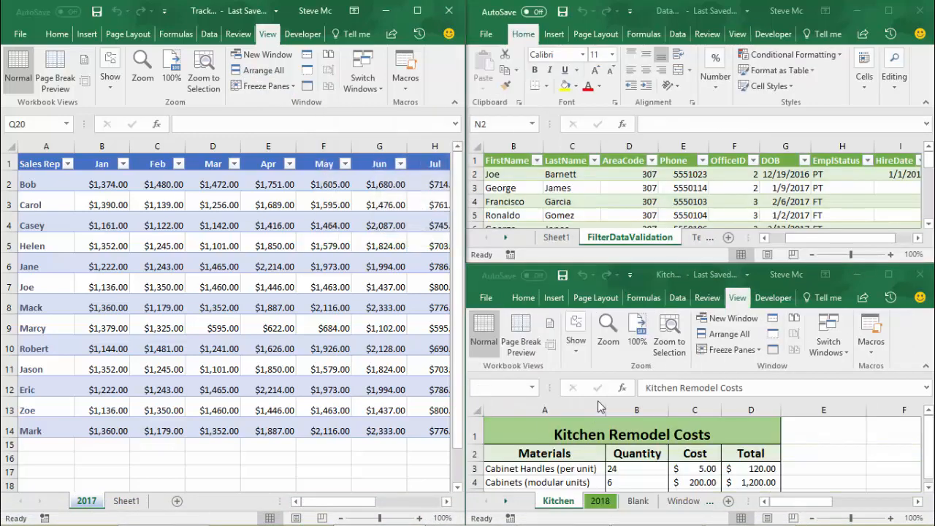
Step: Change the arrangement of all open workbooks to Cascade
click(260, 71)
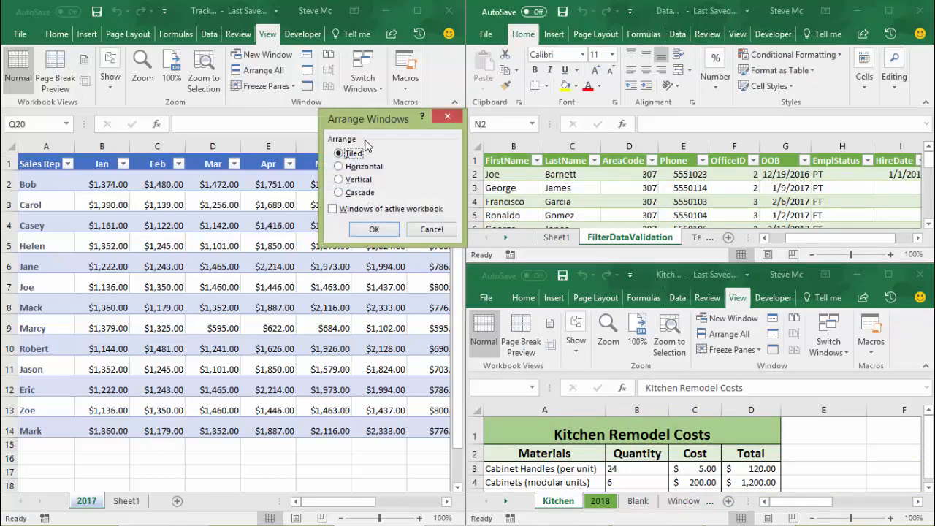
click(339, 192)
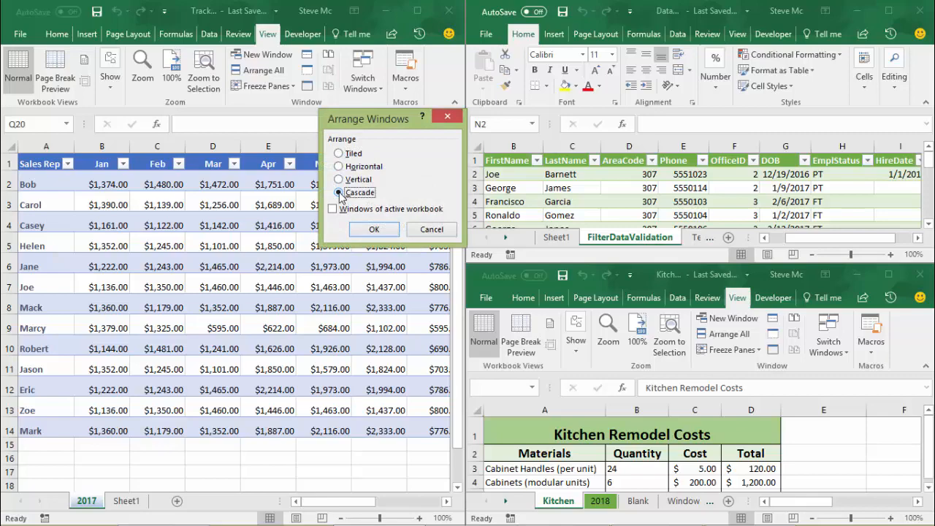
click(373, 229)
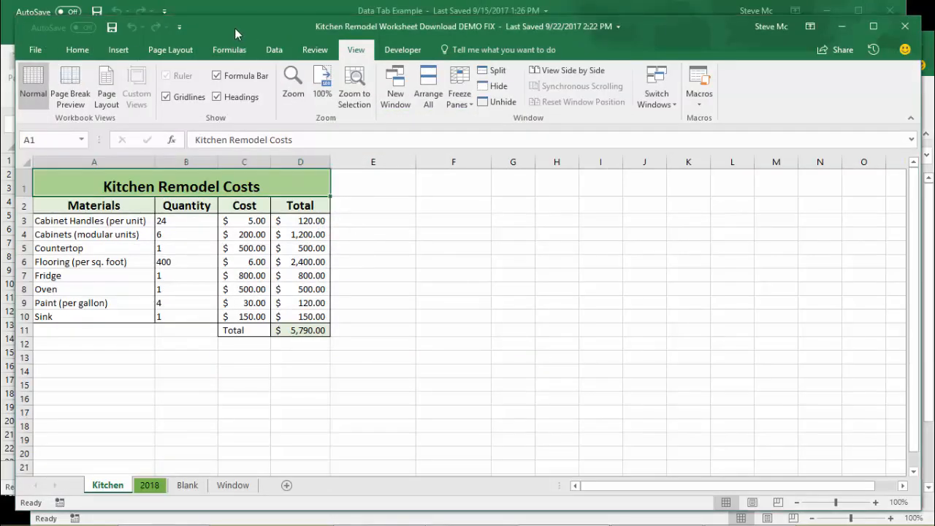
Step: Move the cascaded Kitchen Remodel window down, then bring the Data Tab Example window forward and maximize it
drag(235, 28, 251, 70)
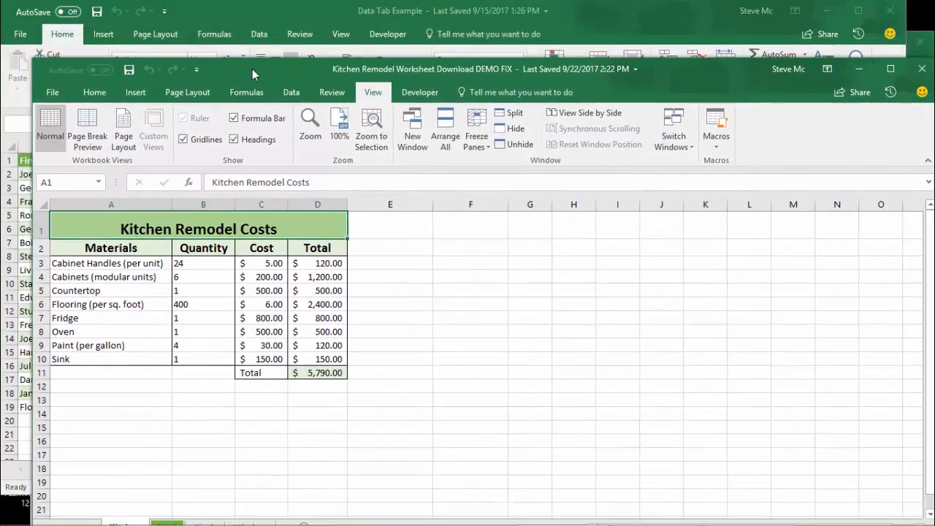
click(224, 28)
double_click(226, 10)
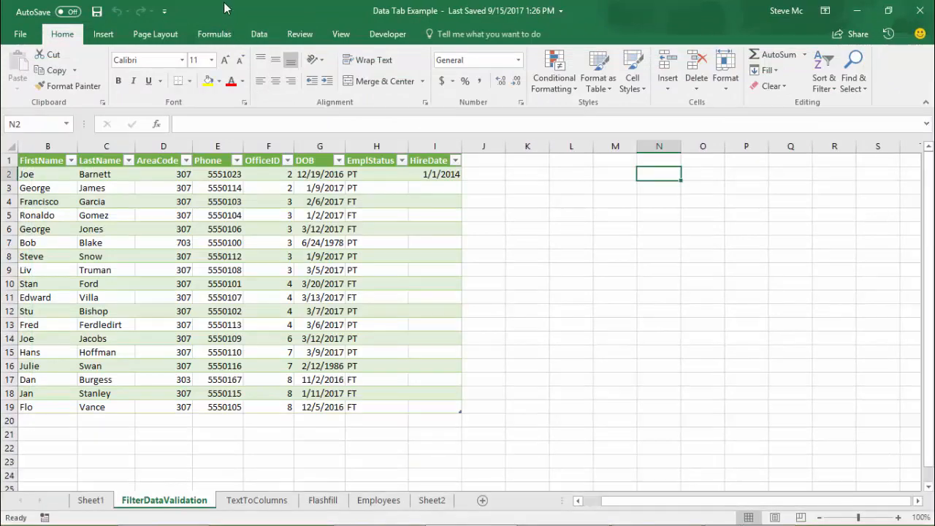
drag(224, 7, 241, 19)
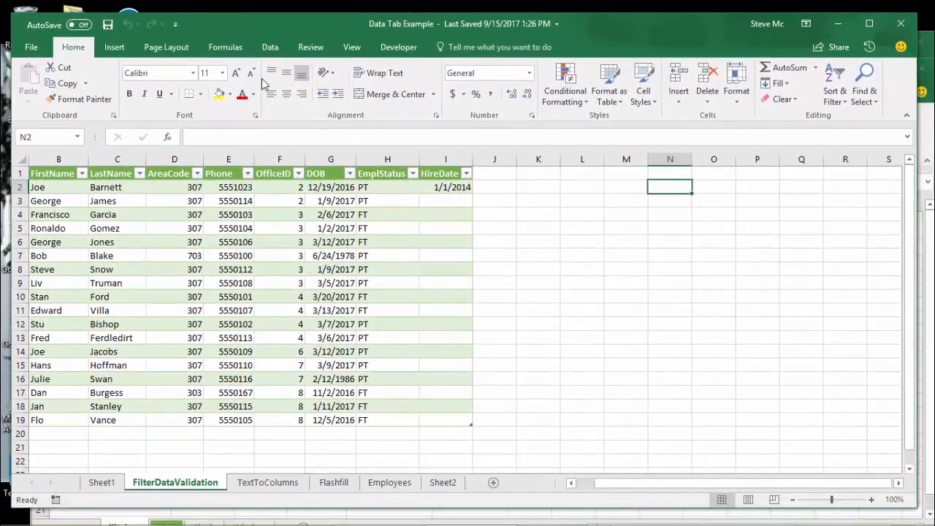
click(869, 23)
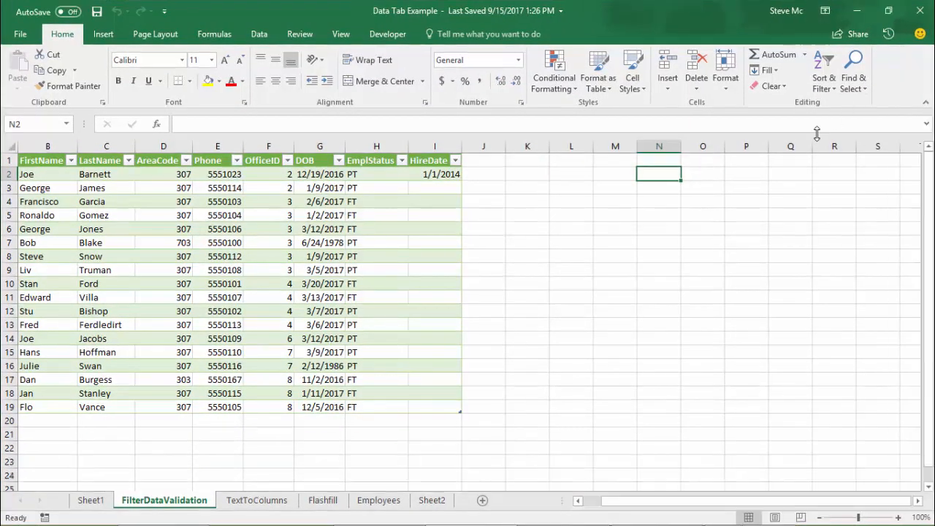
click(341, 33)
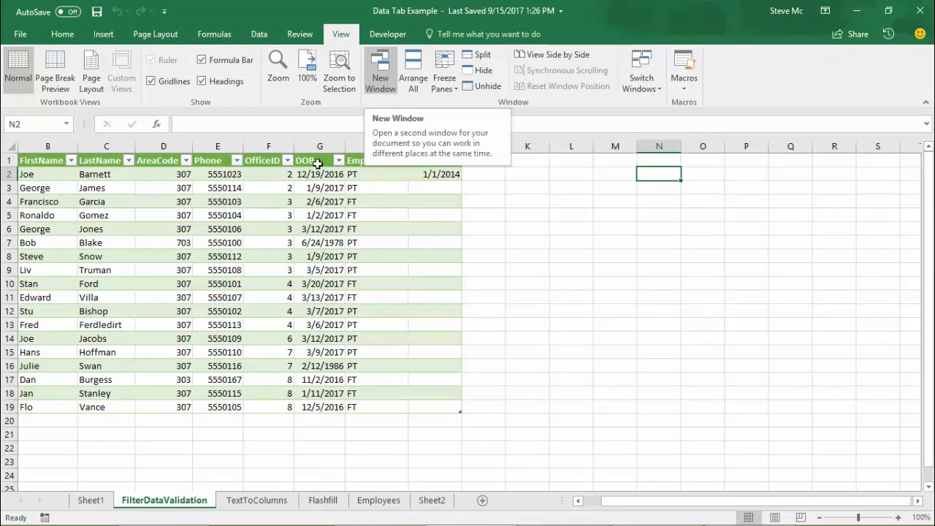
click(414, 67)
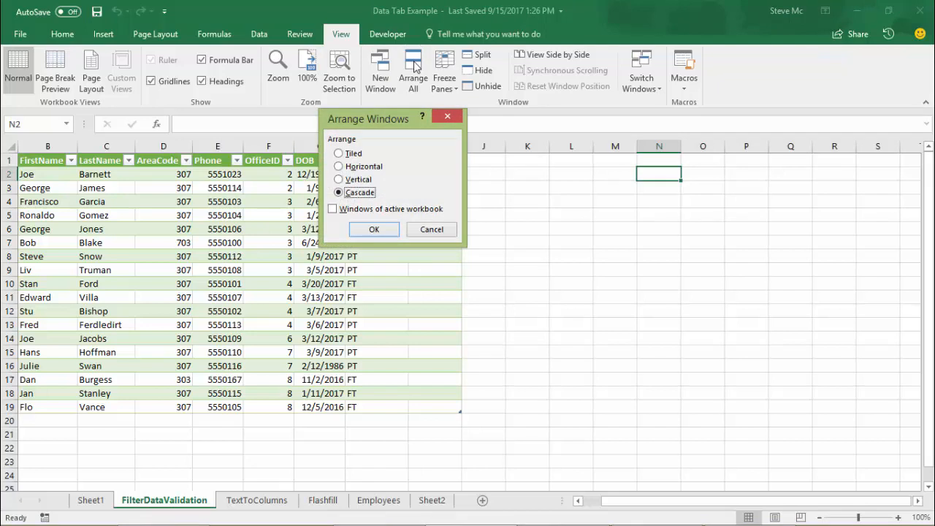
click(447, 117)
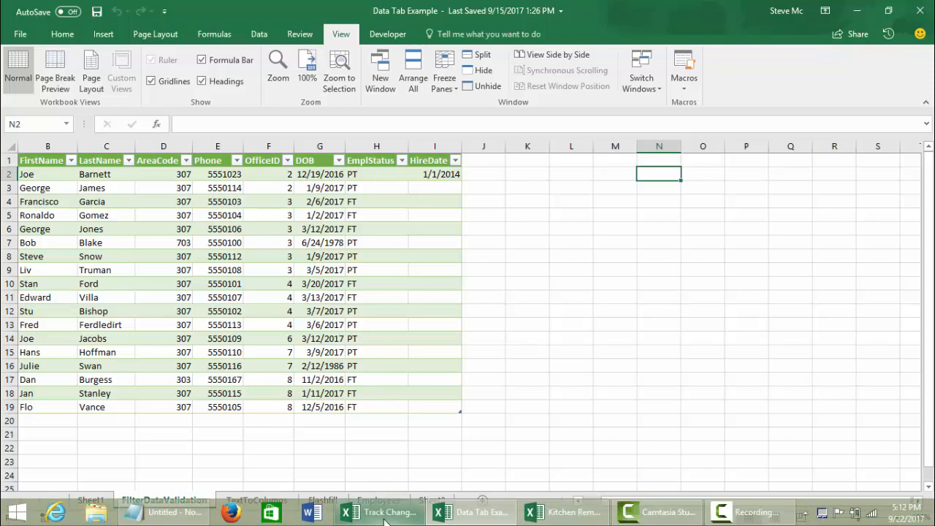
Step: Switch to the Track Changes Example workbook and maximize its window
click(387, 522)
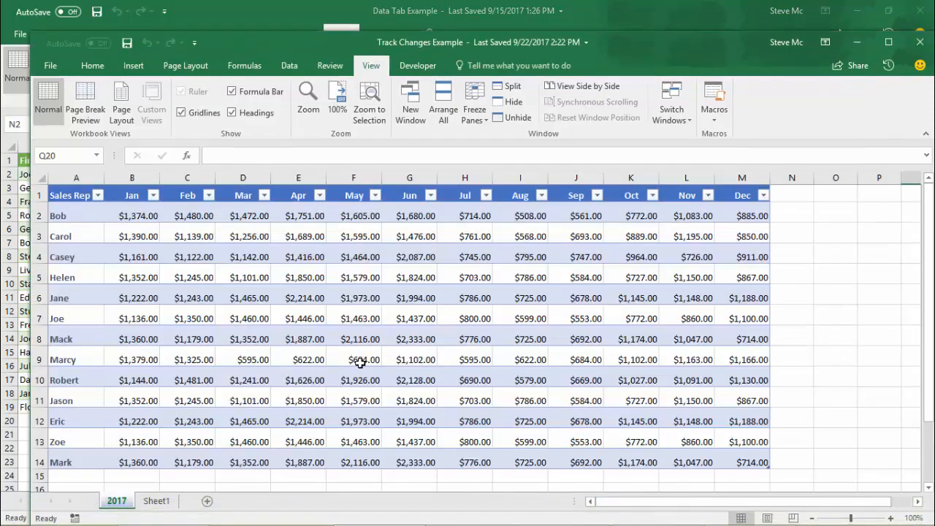
click(884, 42)
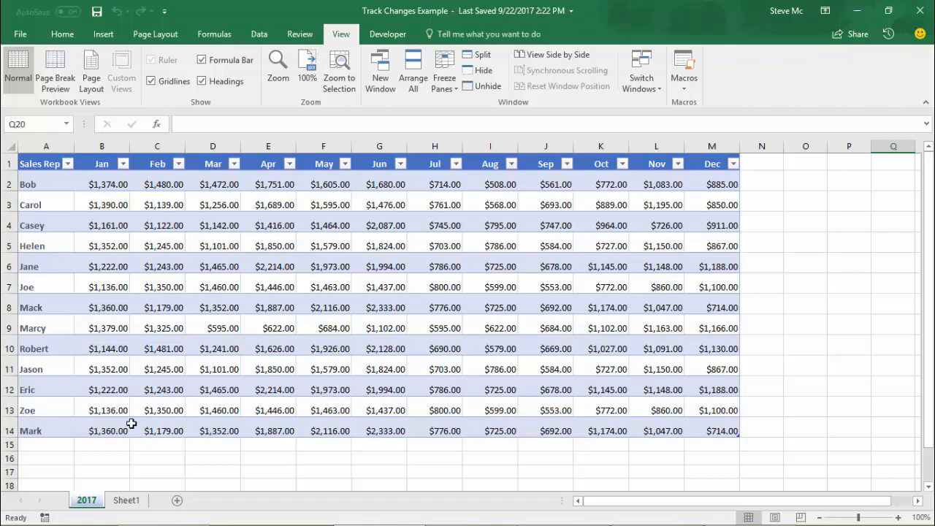
Step: Scroll the 2017 sheet across and down to examine whether the Sales Rep names and month headings stay in view
drag(609, 502, 646, 502)
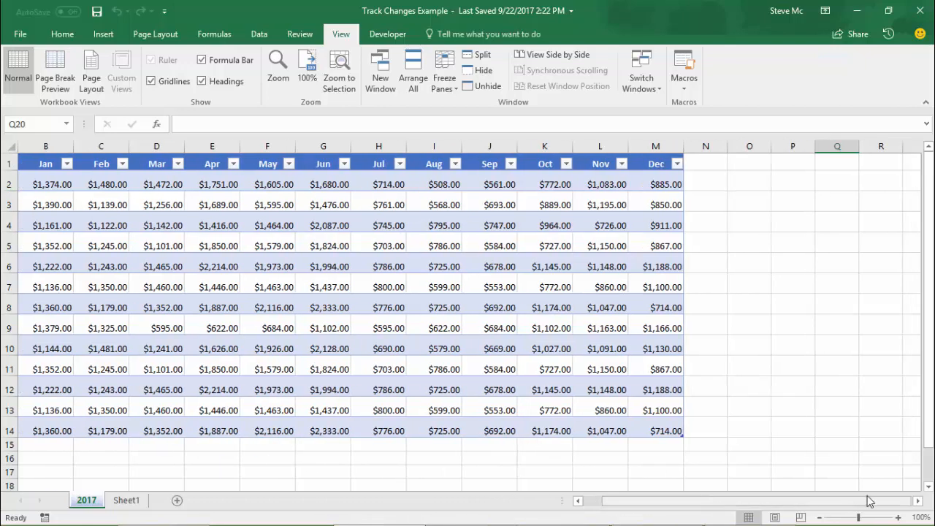
click(918, 502)
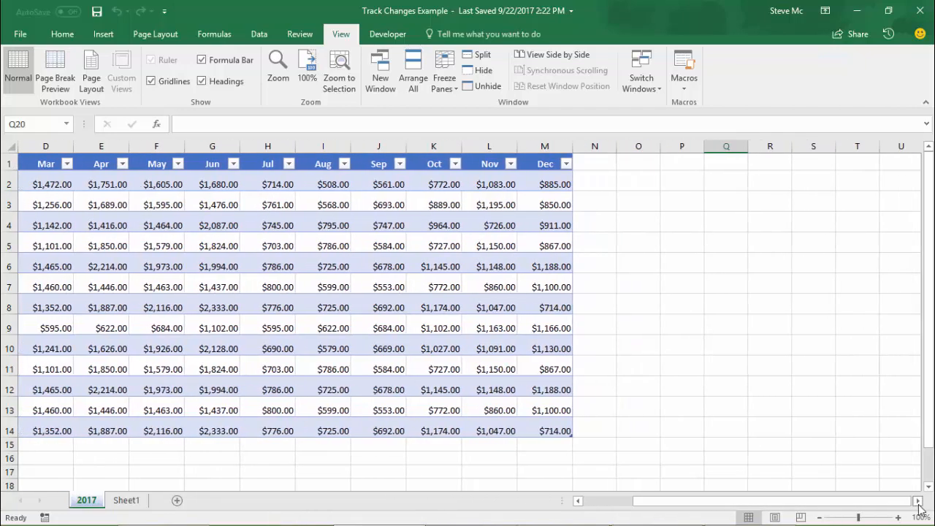
click(918, 502)
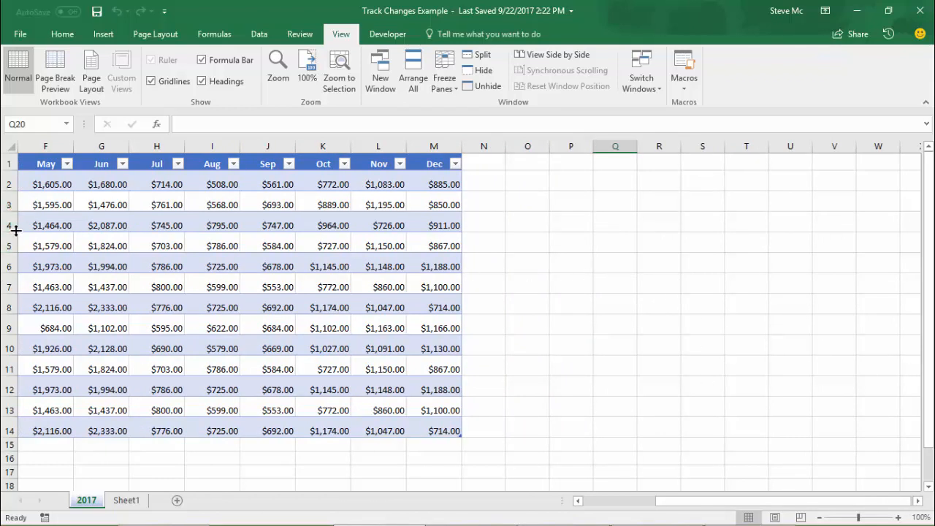
drag(712, 501, 599, 501)
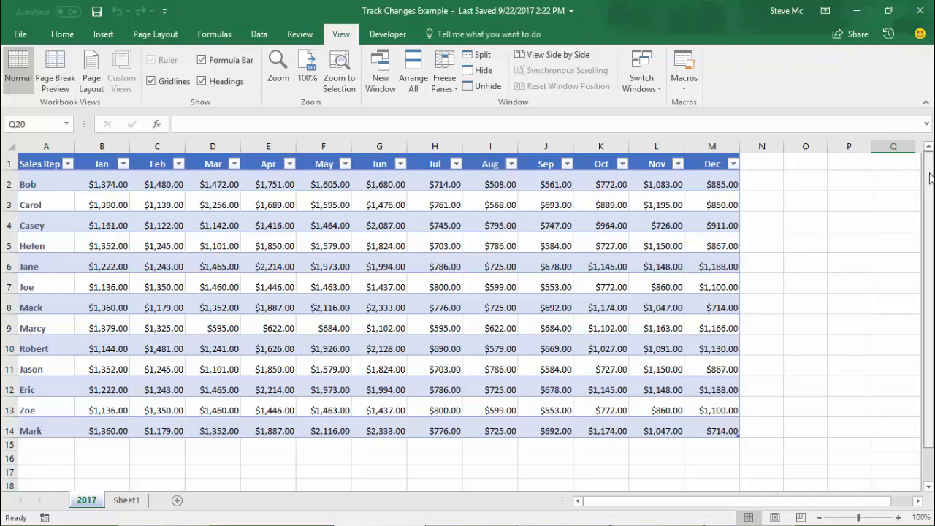
scroll(932, 212, down, 1)
click(548, 309)
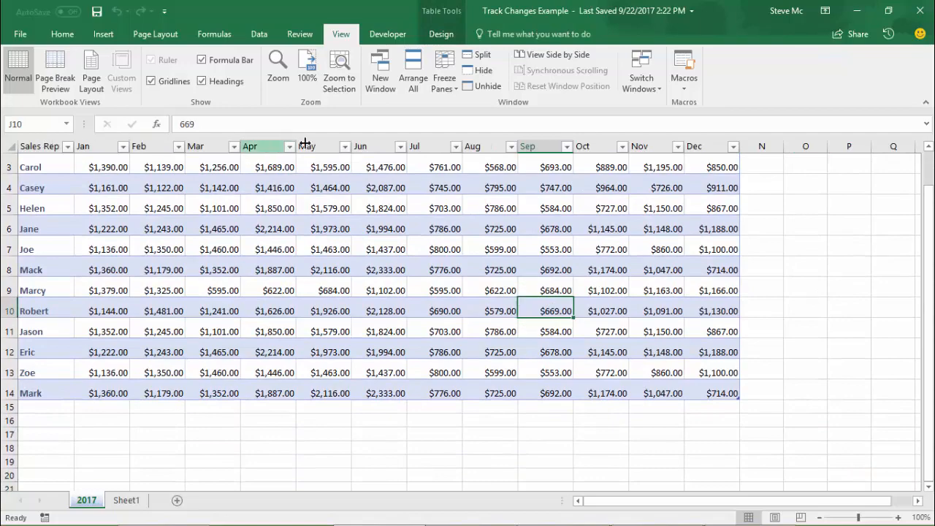
click(929, 487)
click(928, 487)
click(929, 486)
click(929, 487)
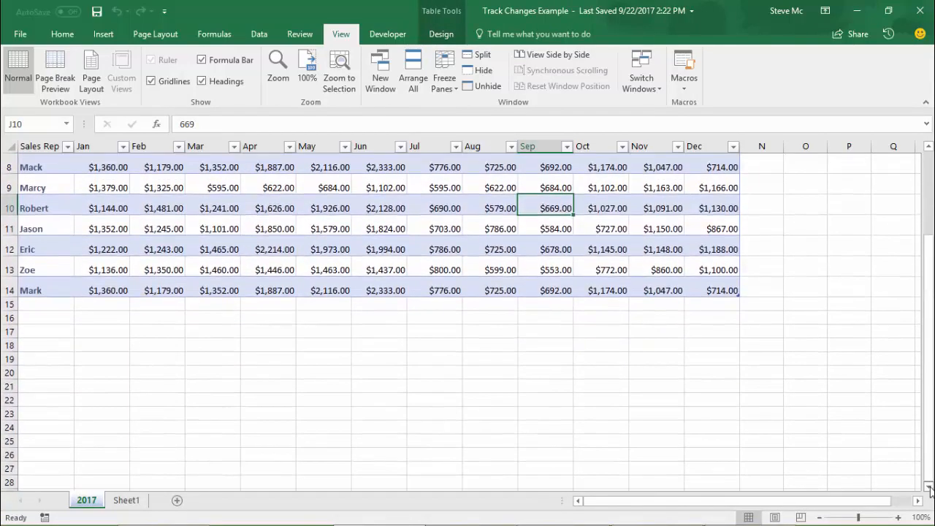
click(928, 487)
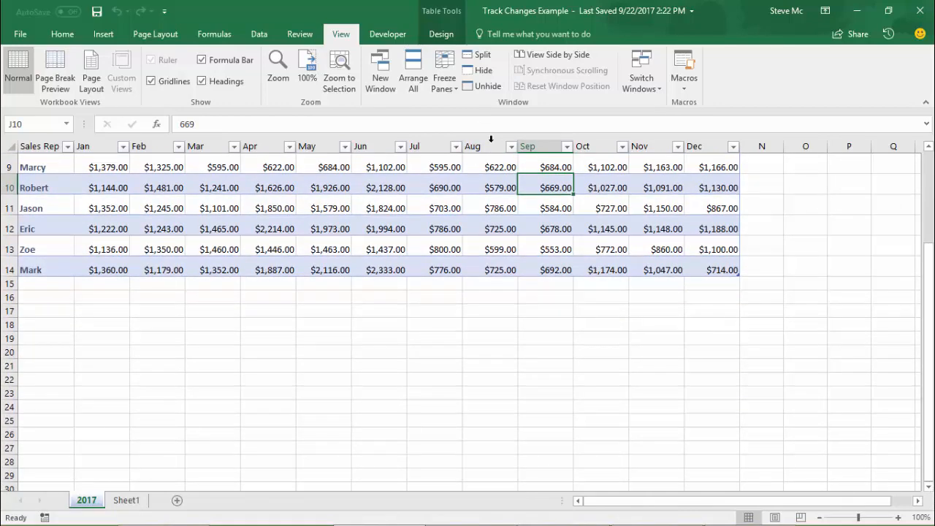
scroll(927, 354, up, 3)
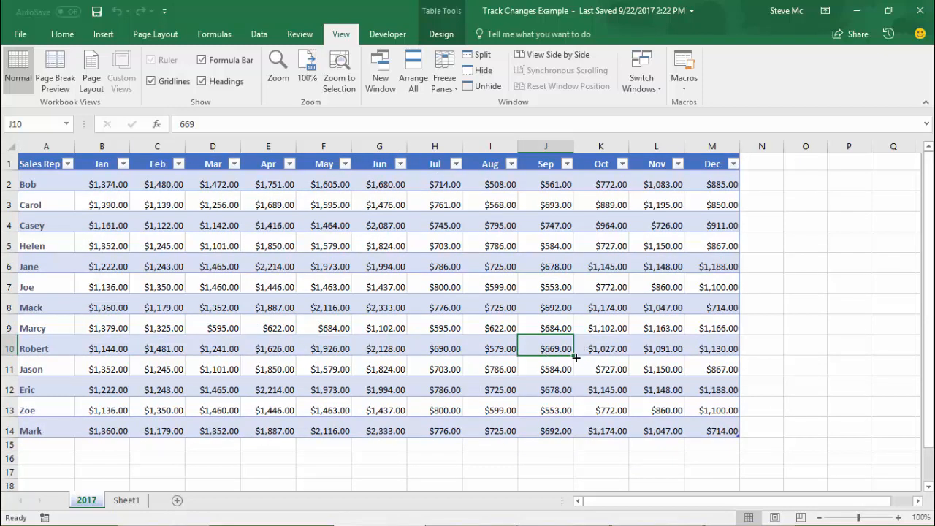
Step: Freeze the top row of the 2017 sheet and check the header row by scrolling down and back up
click(442, 79)
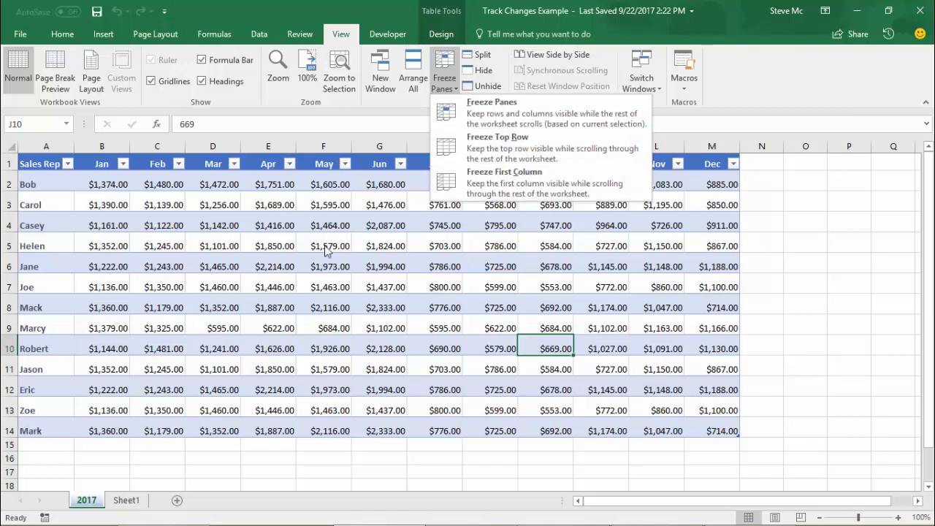
click(518, 148)
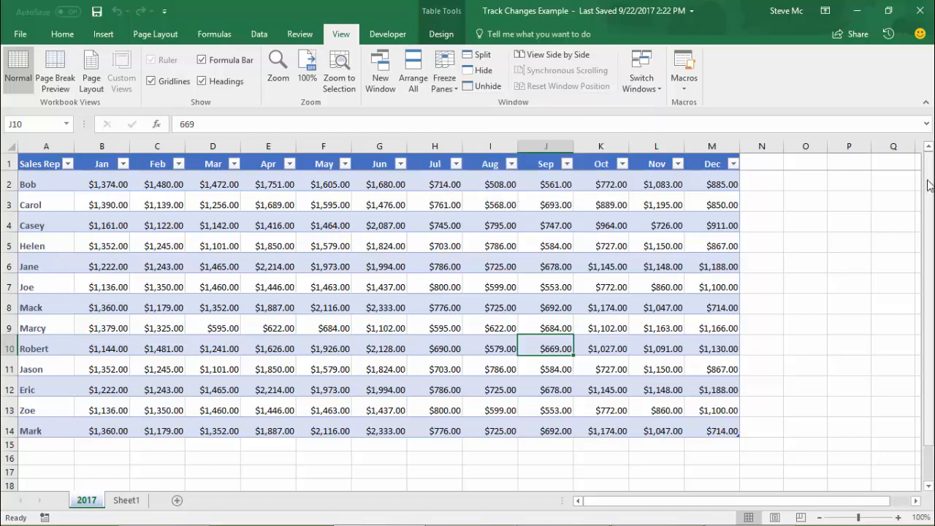
scroll(928, 196, down, 1)
mouse_move(928, 196)
mouse_down()
mouse_move(928, 235)
mouse_move(927, 187)
mouse_up()
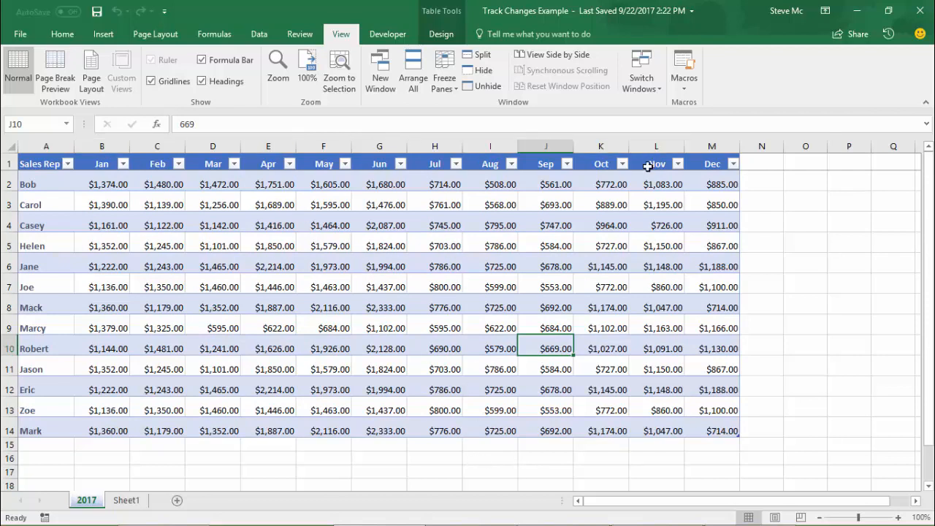
Step: Unfreeze the top row of the 2017 sheet and check how the header row behaves when scrolling
click(438, 84)
click(468, 114)
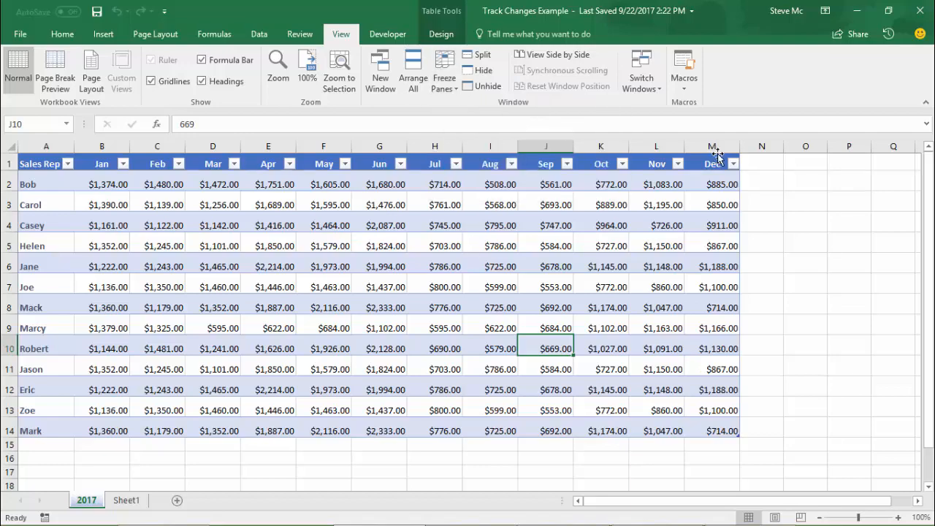
mouse_move(928, 184)
mouse_down()
mouse_move(929, 201)
mouse_move(927, 182)
mouse_up()
Step: Freeze the first column of the 2017 sheet and check the Sales Rep names by scrolling across the months and back
click(444, 73)
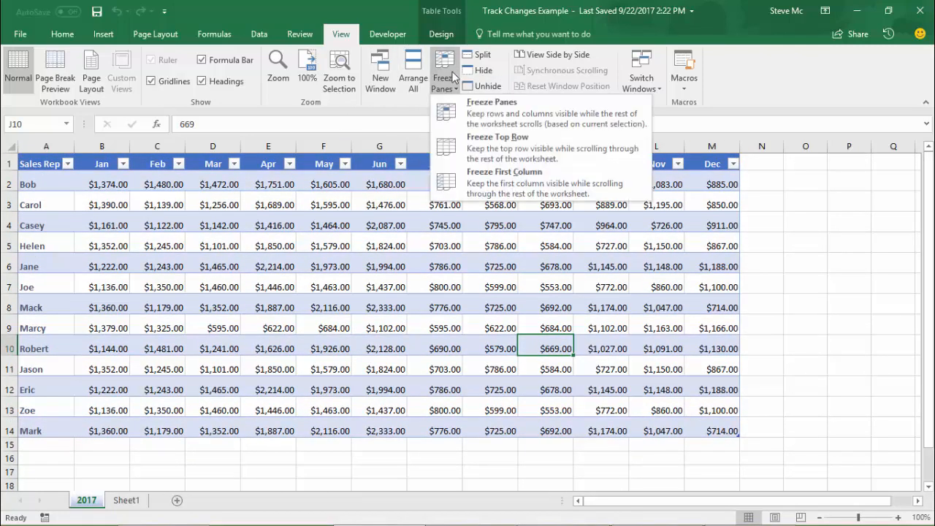
click(529, 187)
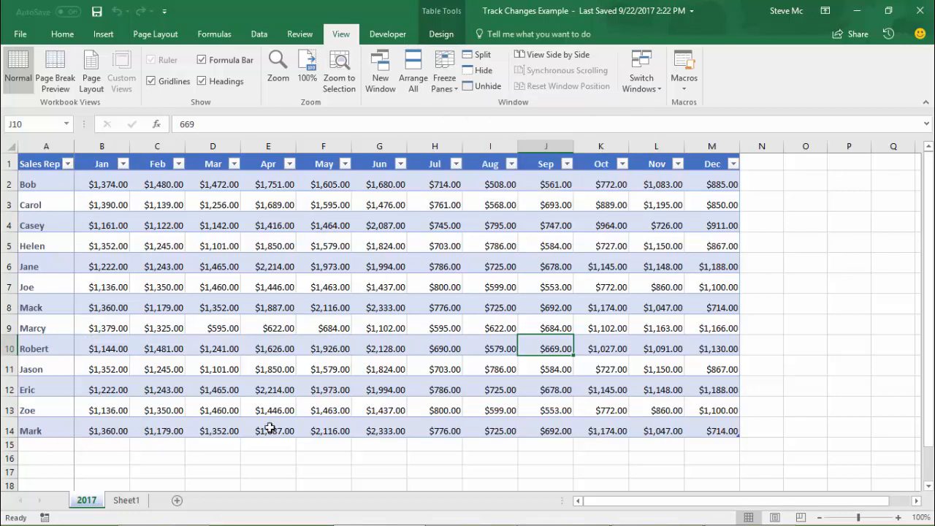
click(917, 502)
click(917, 502)
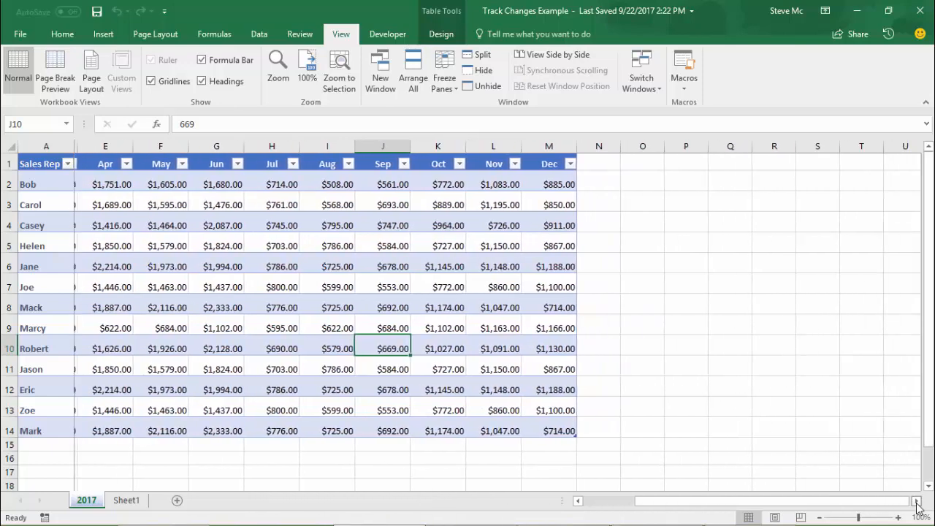
click(917, 501)
click(917, 501)
click(917, 501)
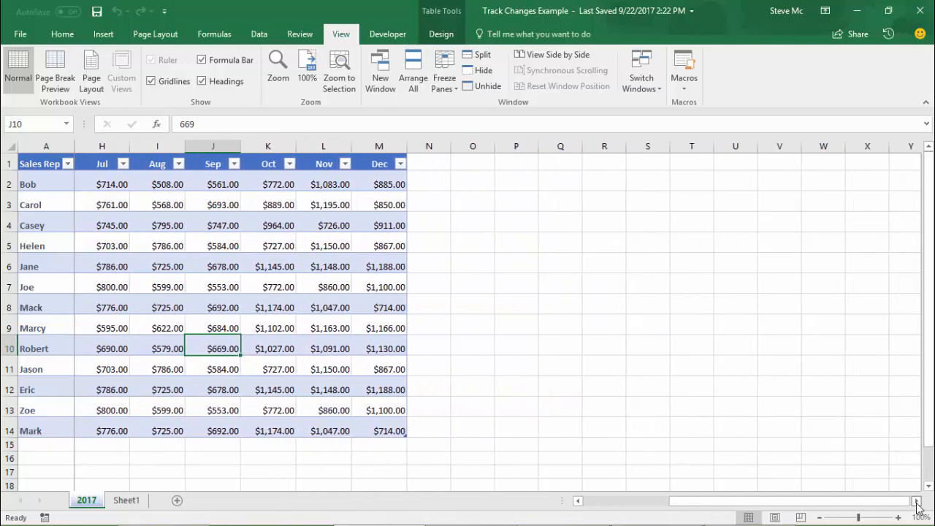
click(917, 501)
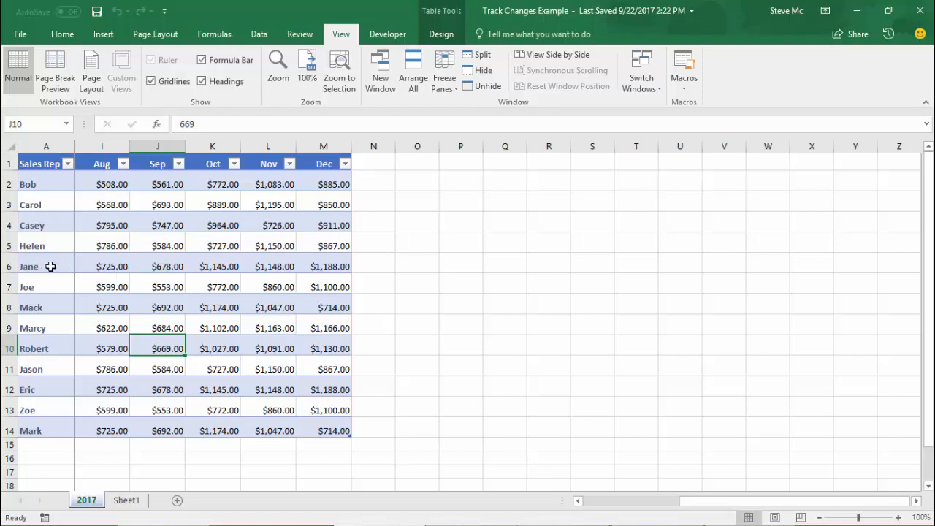
drag(744, 503, 624, 507)
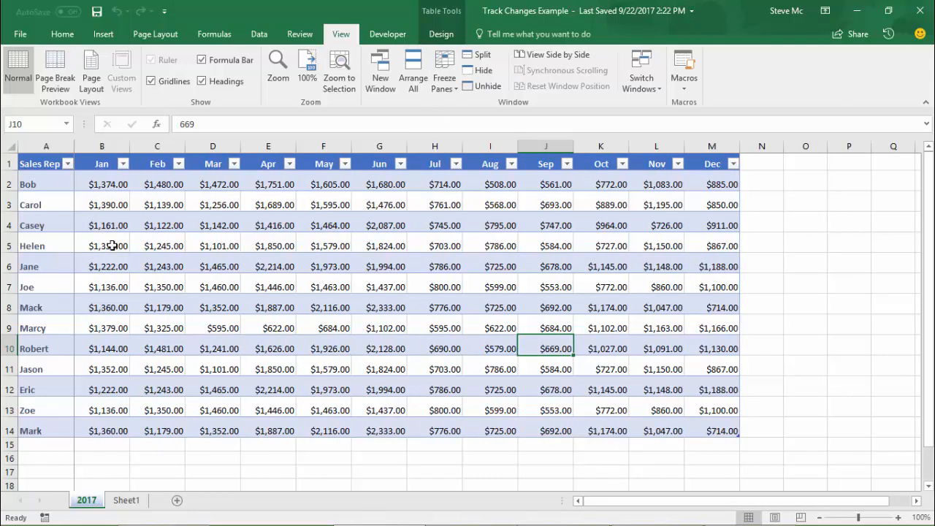
Step: Switch to the Kitchen Remodel workbook and maximize its window
mouse_move(483, 516)
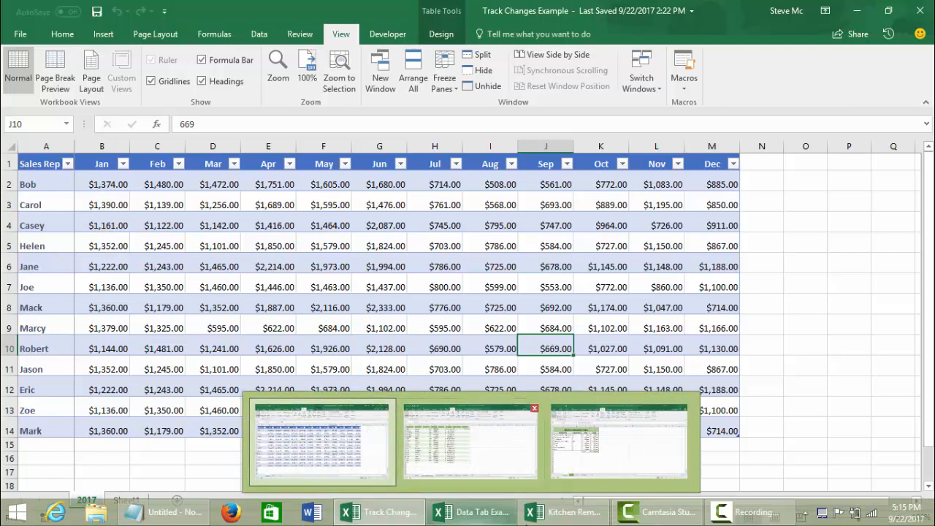
click(619, 443)
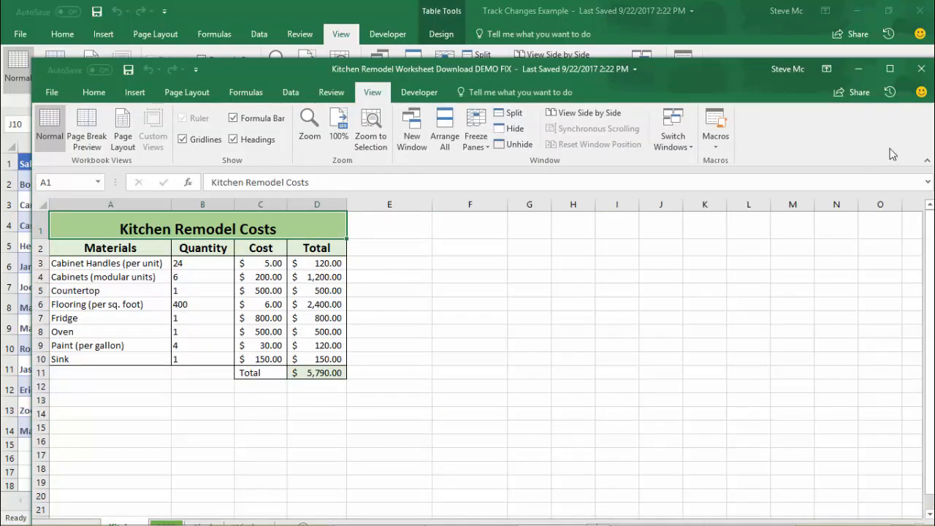
click(890, 68)
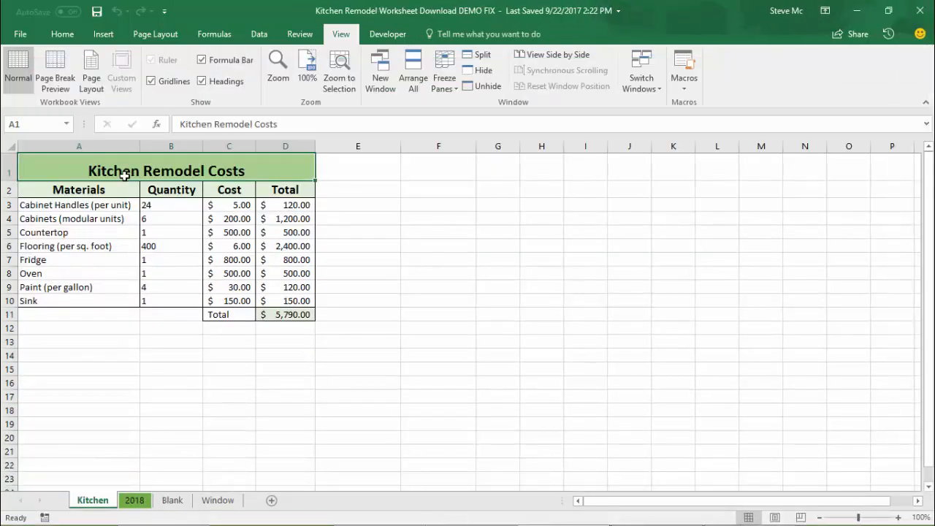
Step: Freeze panes at cell B3 of the Kitchen sheet to lock rows 1 and 2 and the Materials column
click(77, 207)
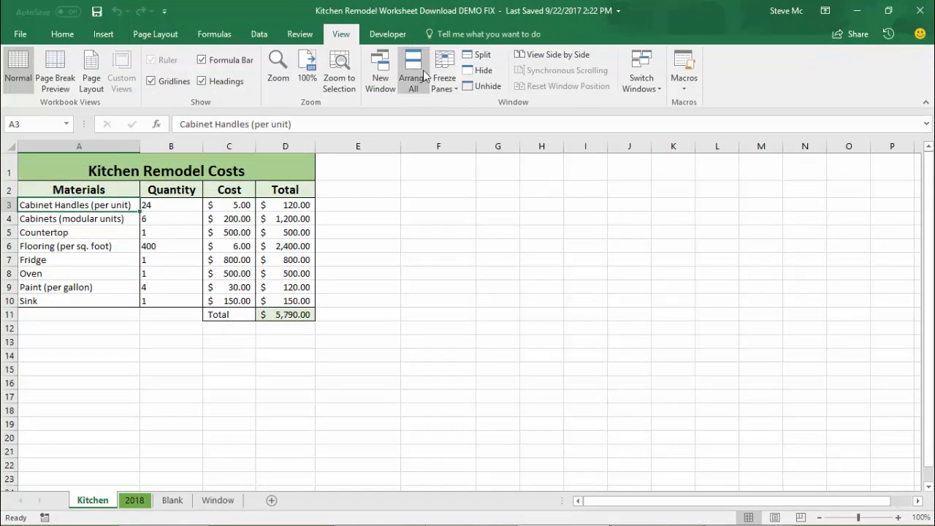
click(445, 74)
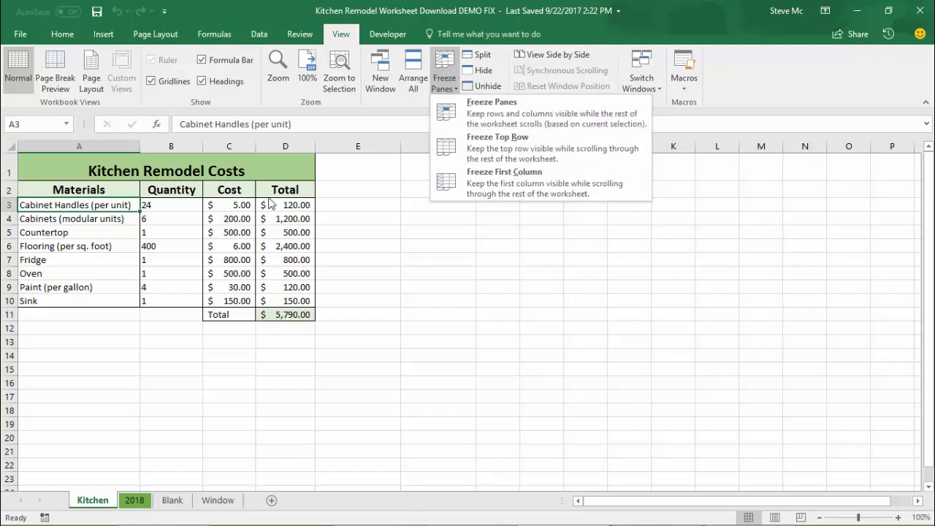
click(159, 206)
click(158, 205)
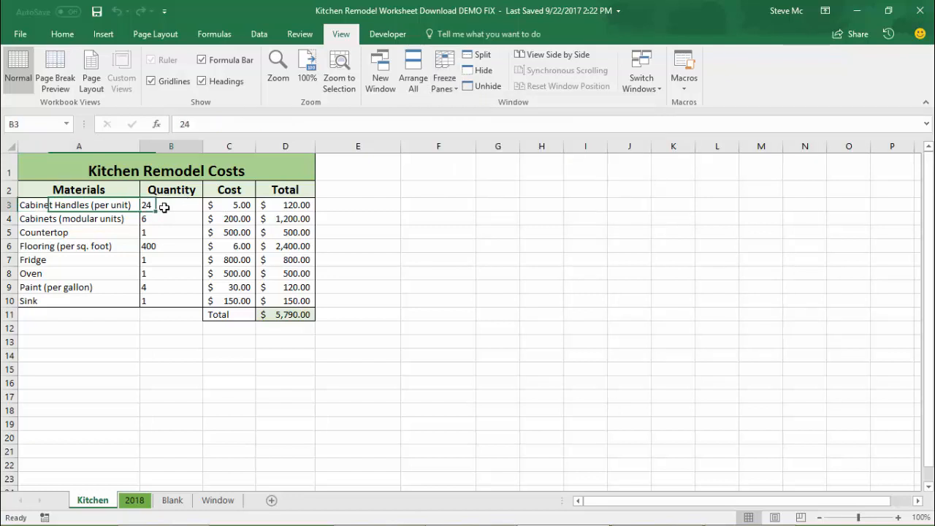
click(448, 82)
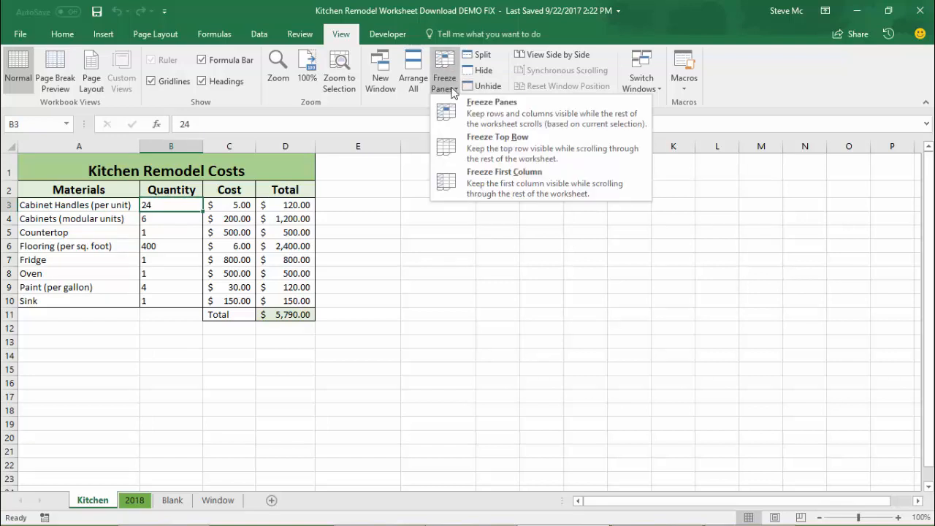
click(511, 120)
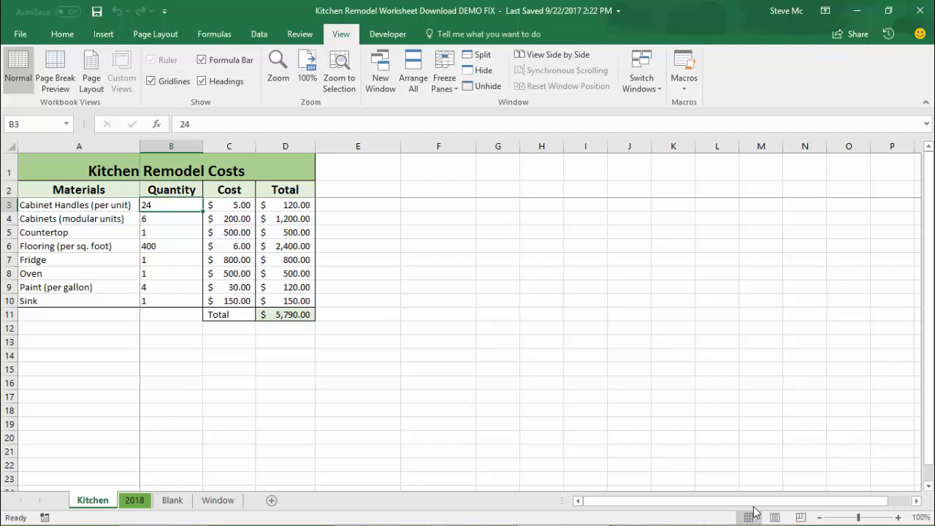
Step: Scroll the Kitchen sheet across and down to examine whether the title, headings and Materials column stay in view
drag(737, 505, 712, 503)
drag(626, 503, 645, 501)
mouse_move(932, 196)
mouse_down()
mouse_move(931, 211)
mouse_move(932, 182)
mouse_up()
click(929, 487)
click(930, 486)
click(930, 486)
click(930, 487)
click(930, 486)
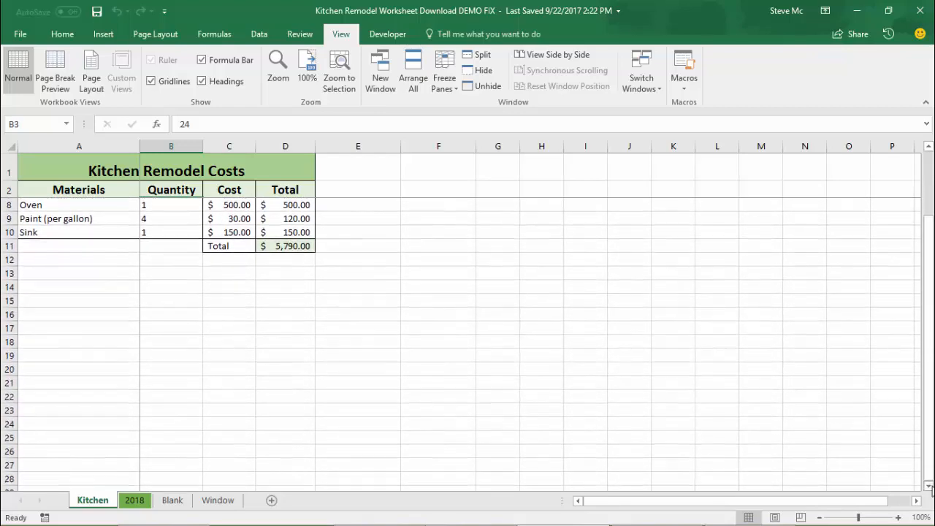
click(930, 487)
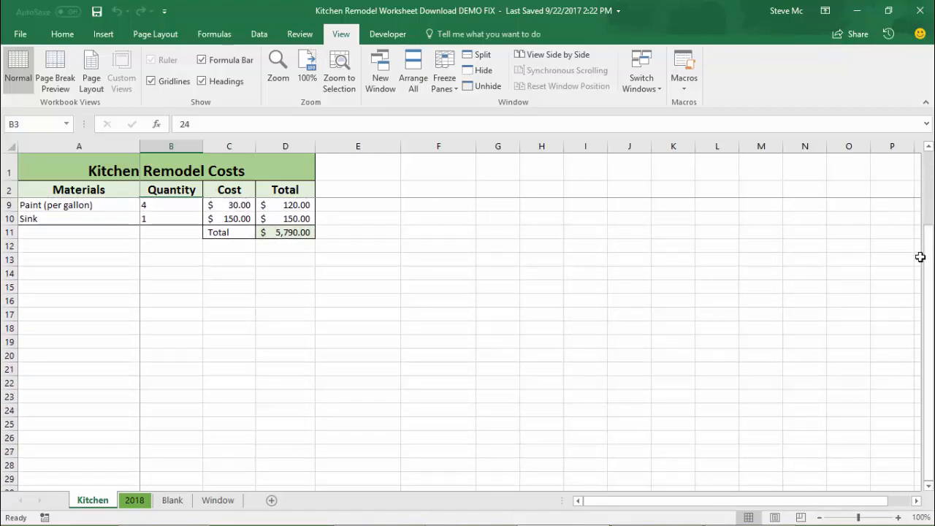
drag(921, 257, 914, 156)
Step: Unfreeze the panes on the Kitchen sheet and check the headings by scrolling down and back up
click(446, 72)
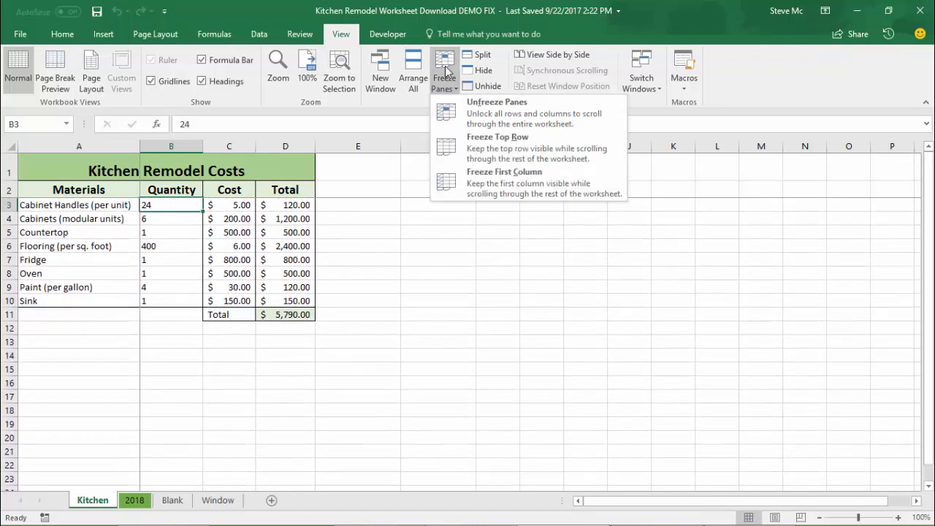
click(513, 117)
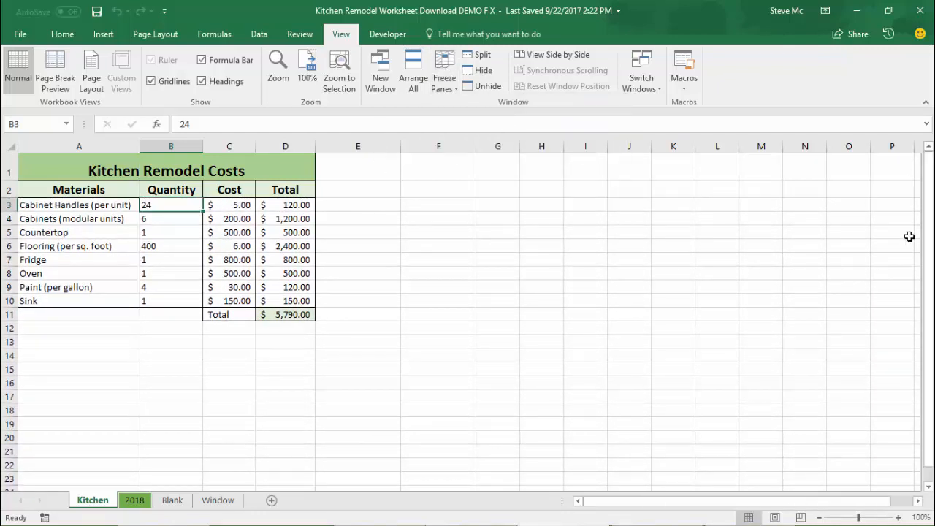
scroll(930, 490, down, 2)
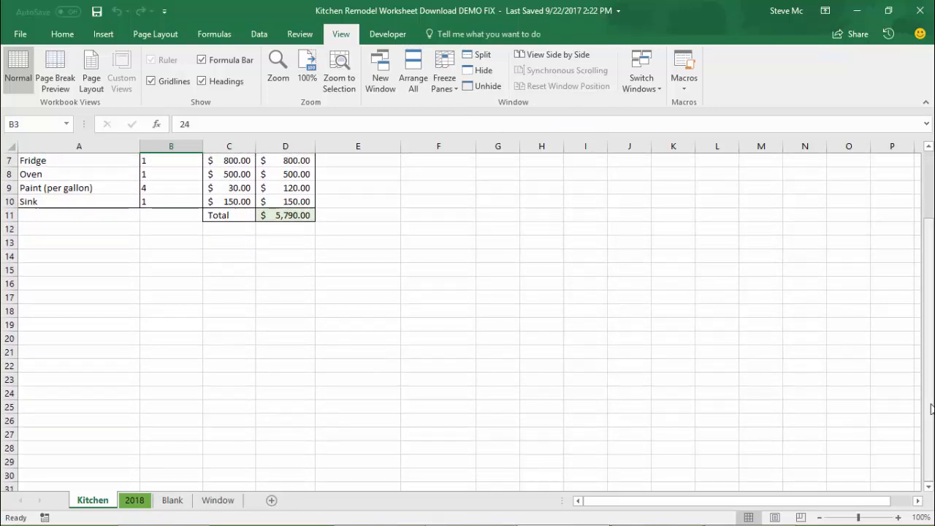
scroll(931, 409, up, 2)
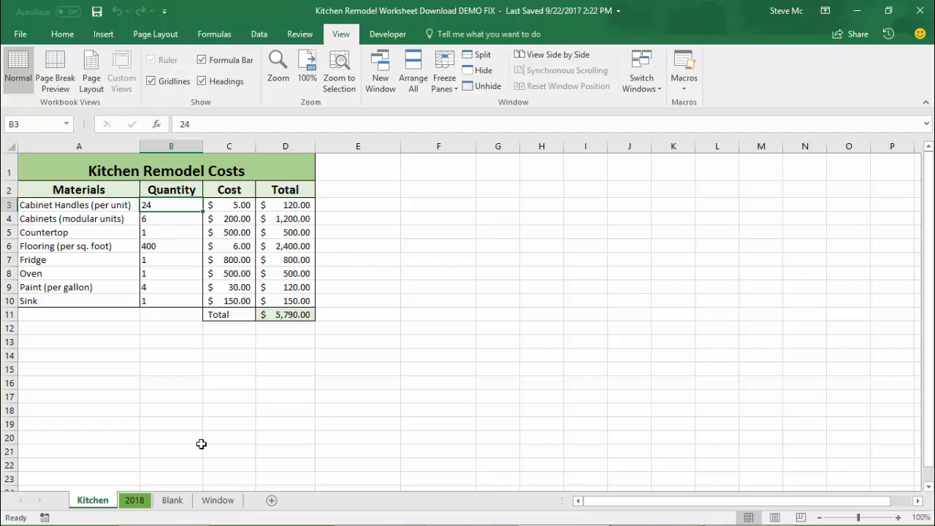
Step: On the 2018 sheet, split the window at cell A6, compare the upper and lower panes, and remove the split
click(135, 501)
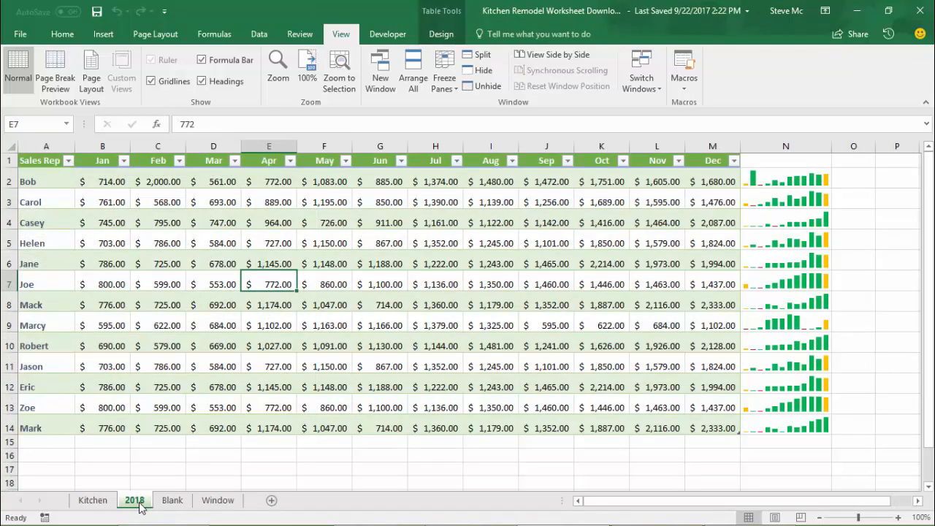
click(27, 263)
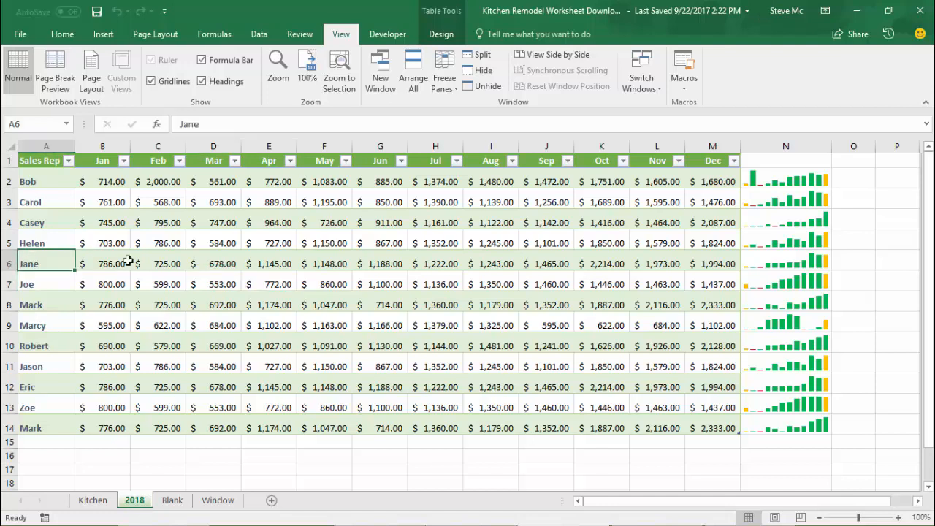
click(480, 53)
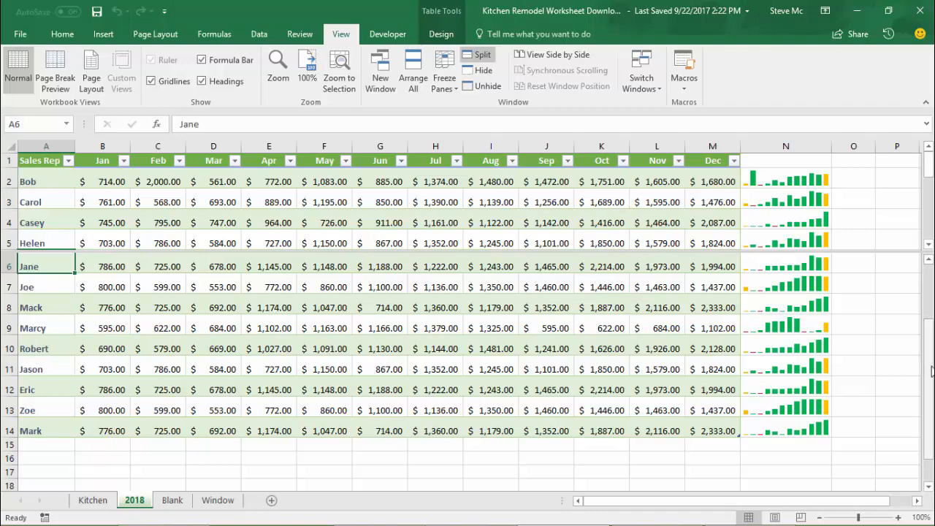
drag(930, 368, 931, 352)
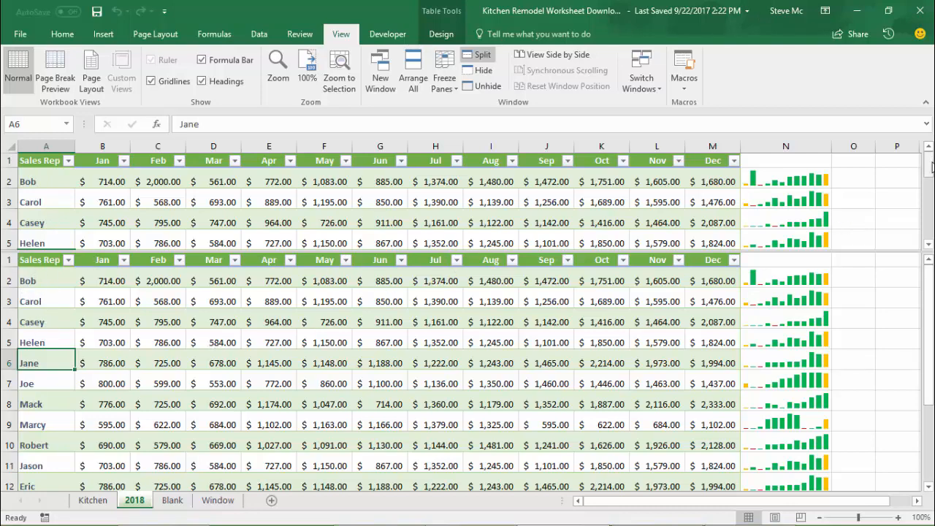
mouse_move(932, 167)
mouse_down()
mouse_move(932, 191)
mouse_move(931, 161)
mouse_up()
click(483, 58)
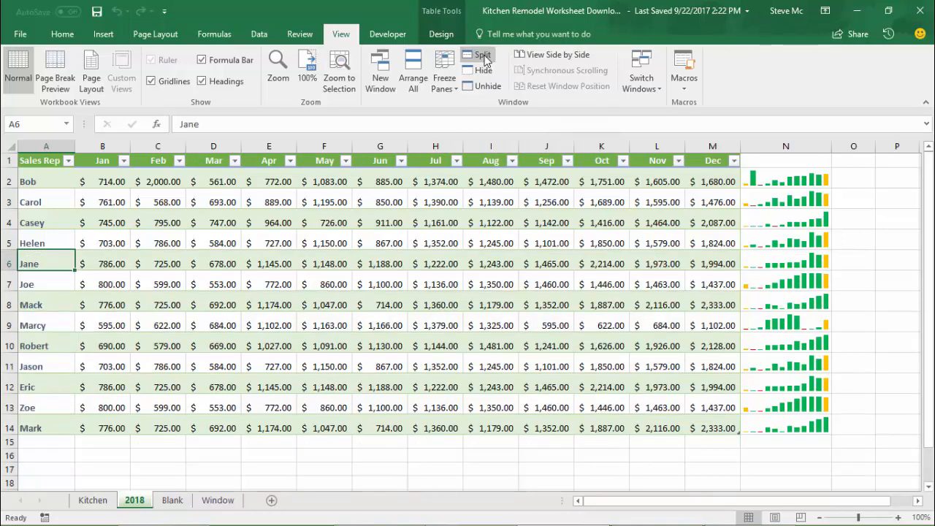
Step: Split the 2018 sheet into four panes at cell G7, scroll the panes to compare columns, and remove the split
click(377, 282)
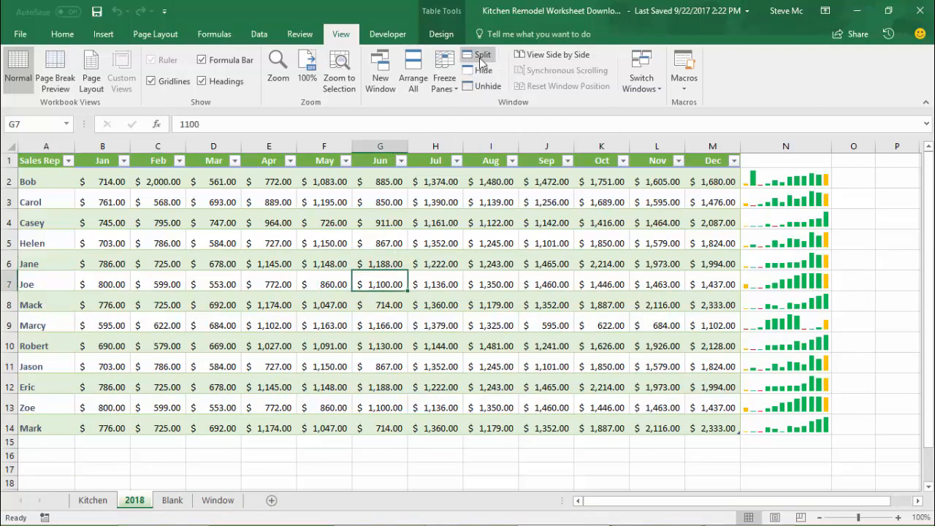
click(482, 58)
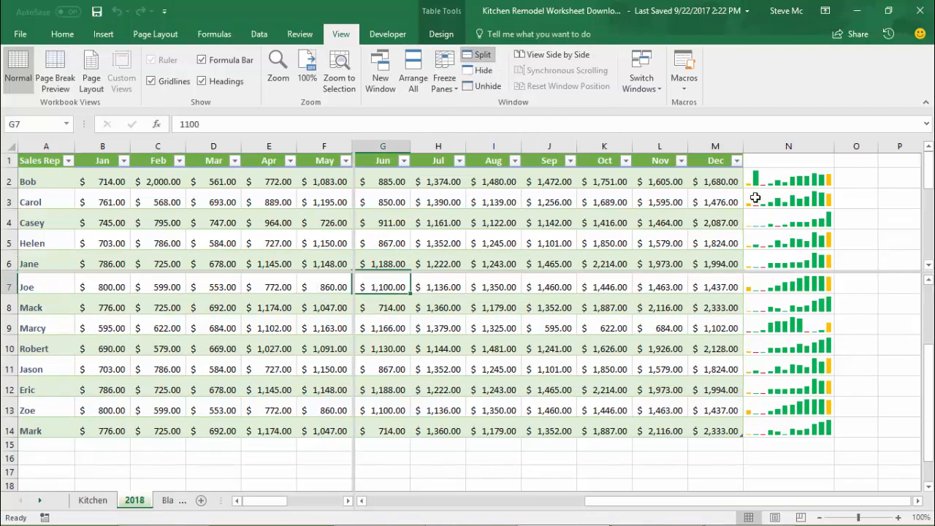
mouse_move(930, 169)
mouse_down()
mouse_move(931, 213)
mouse_move(930, 177)
mouse_up()
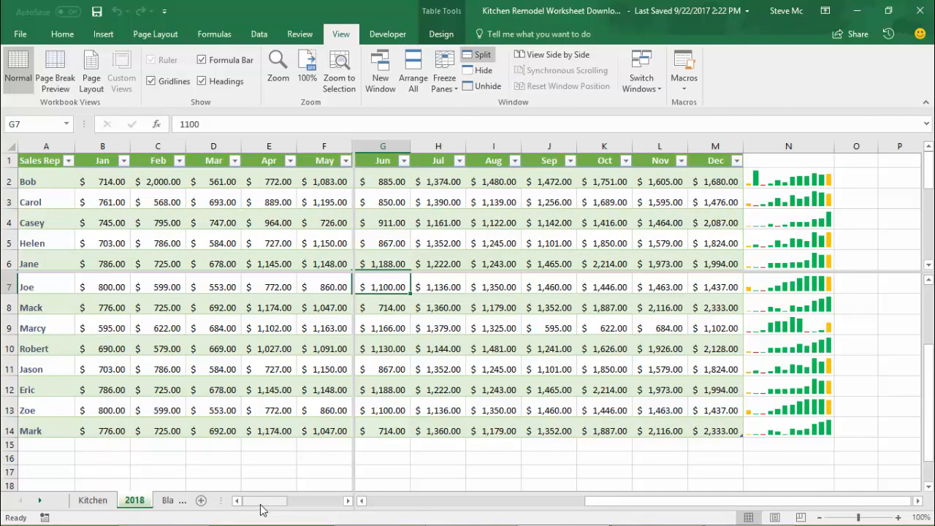
mouse_move(261, 508)
mouse_down()
mouse_move(286, 505)
mouse_move(250, 505)
mouse_up()
drag(699, 502, 447, 516)
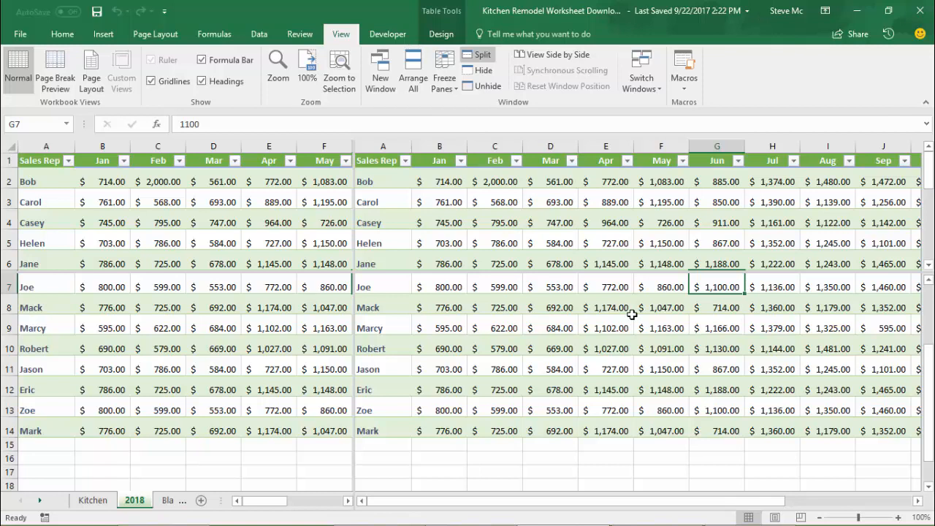
click(482, 58)
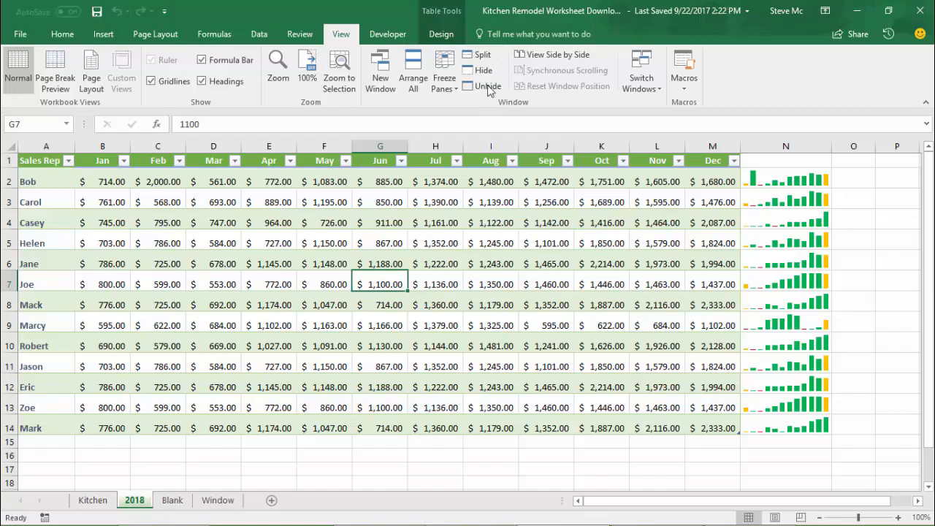
Step: Hide the Kitchen Remodel workbook window, then unhide Kitchen Remodel Worksheet Download DEMO FIX
click(481, 72)
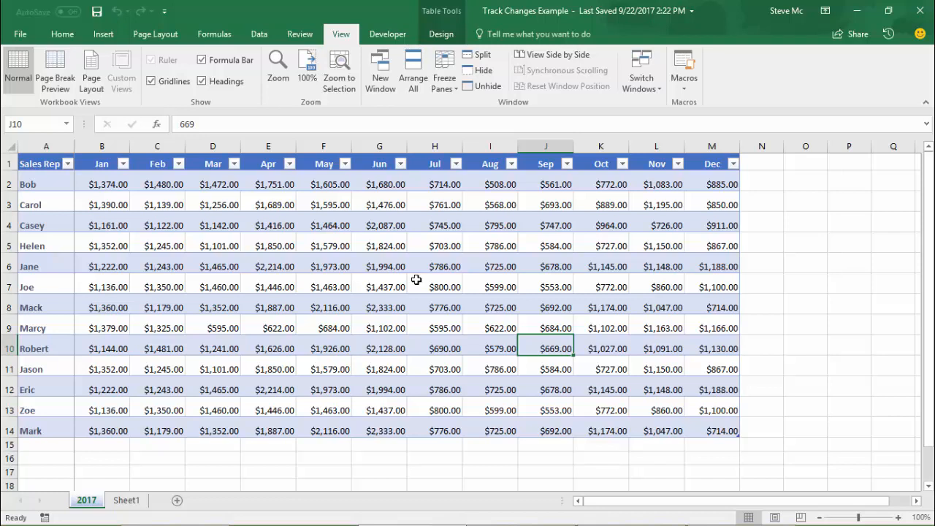
click(483, 86)
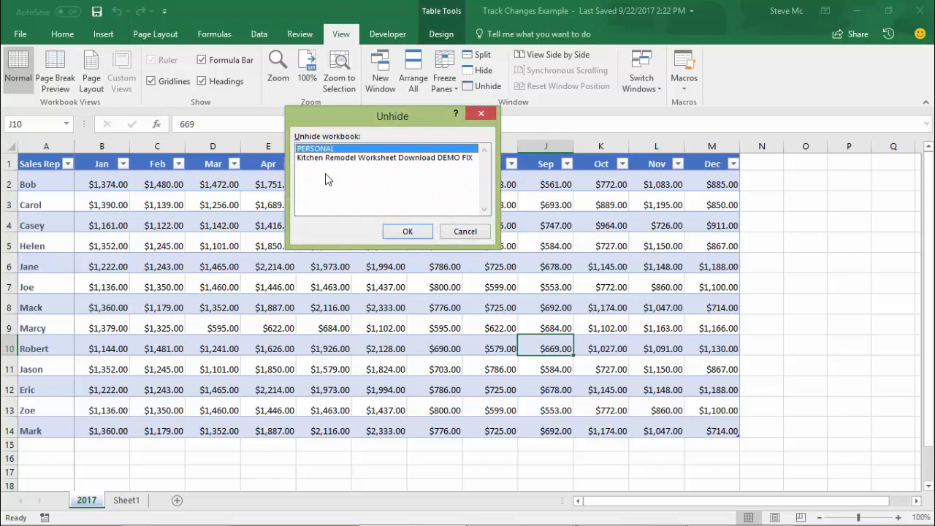
click(345, 157)
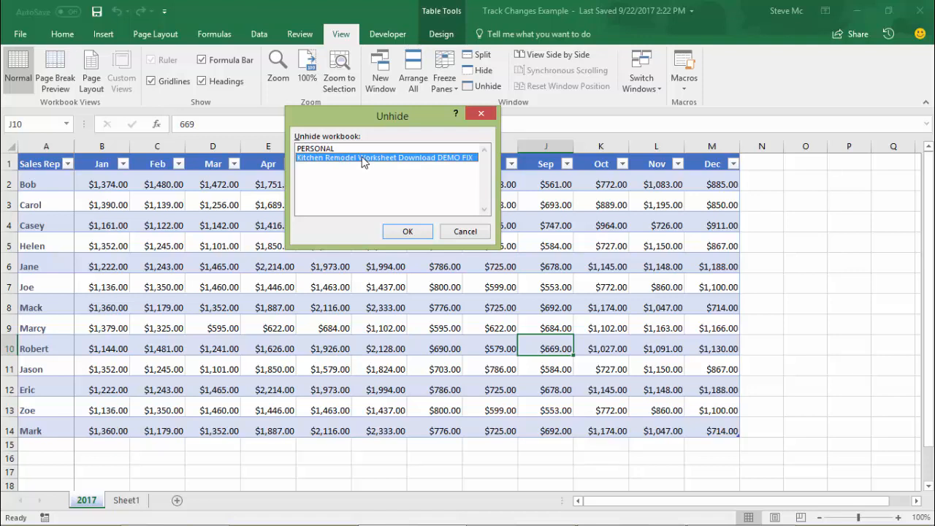
click(408, 232)
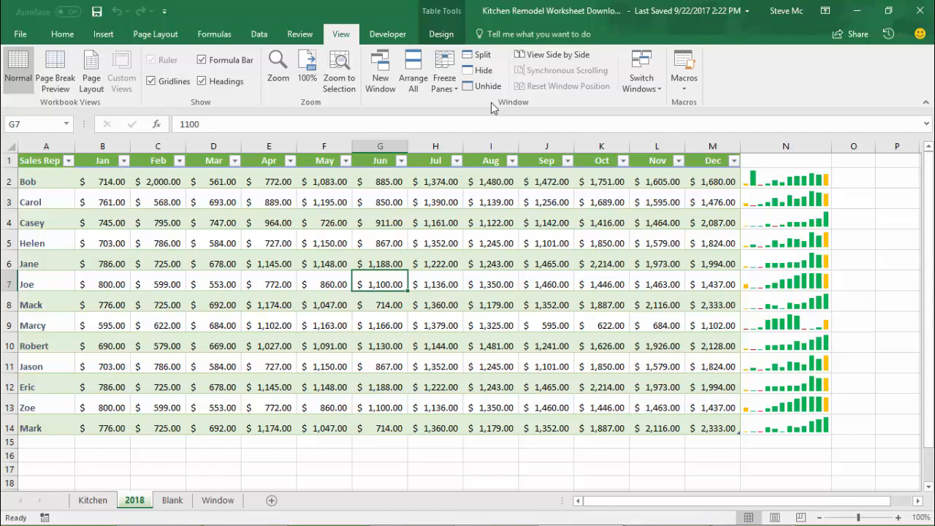
Step: View the Kitchen Remodel and Data Tab Example workbooks side by side, scroll them synchronously, and reset the window positions with Data Tab Example first
click(552, 57)
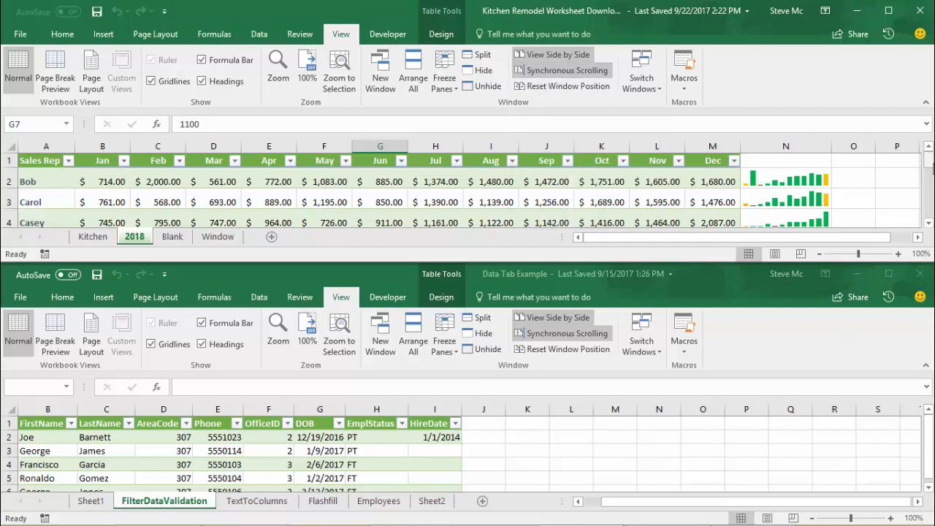
mouse_move(931, 167)
mouse_down()
mouse_move(929, 209)
mouse_move(930, 156)
mouse_up()
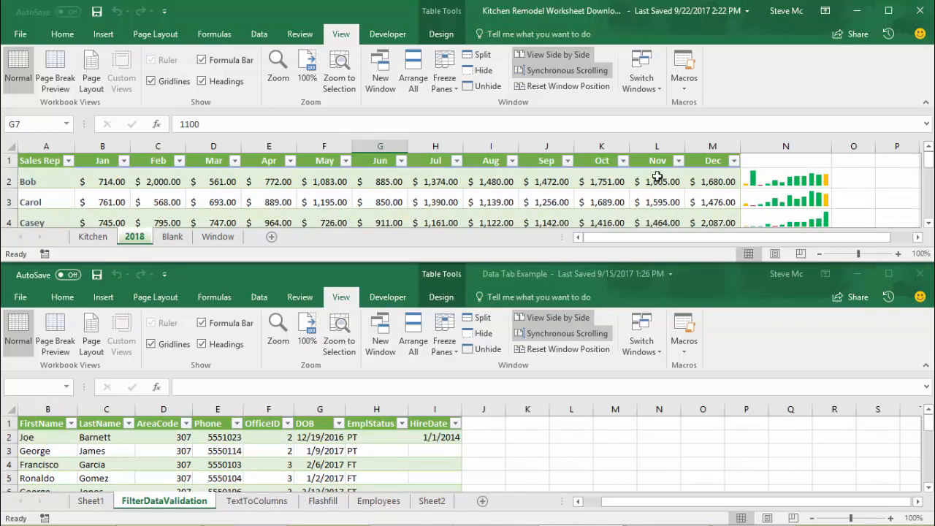
click(553, 352)
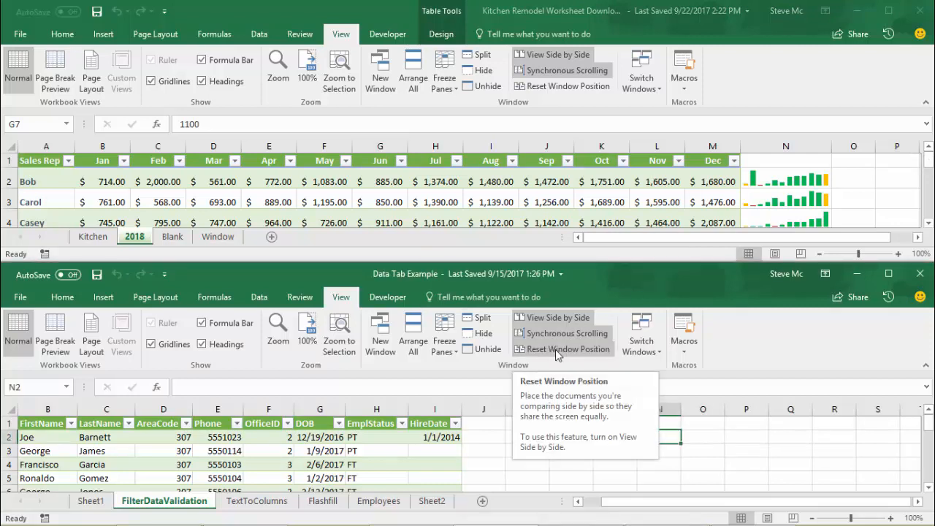
click(556, 349)
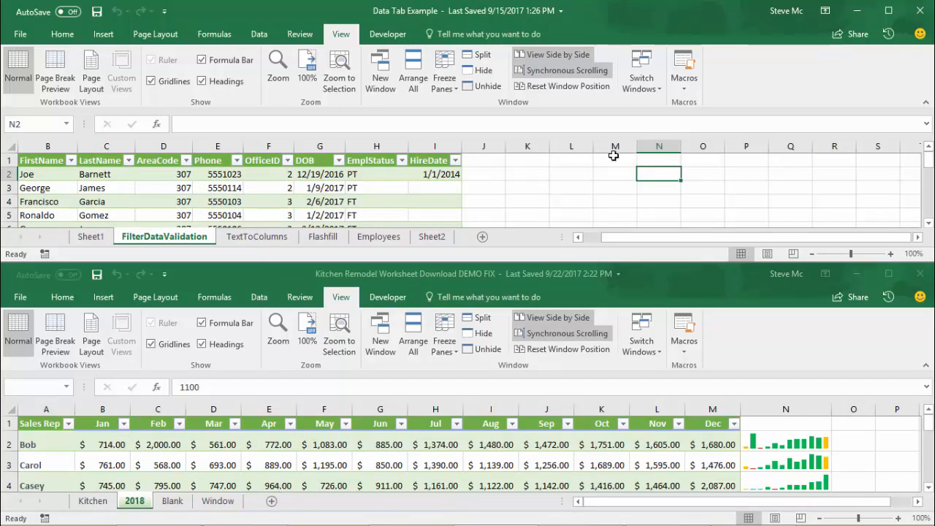
Step: Turn off synchronous scrolling, scroll the two workbook windows independently, and end the side-by-side view
click(574, 73)
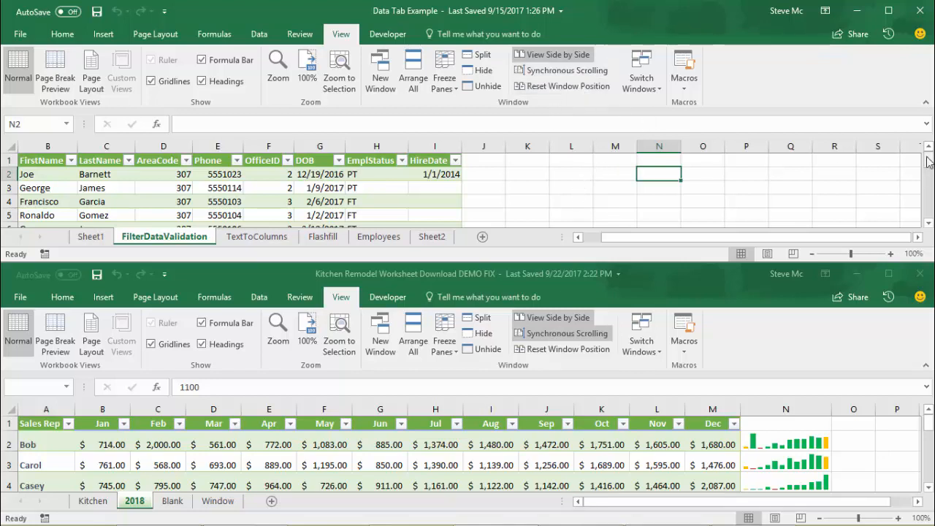
mouse_move(930, 160)
mouse_down()
mouse_move(929, 174)
mouse_move(930, 157)
mouse_up()
mouse_move(929, 427)
mouse_down()
mouse_move(930, 439)
mouse_move(930, 415)
mouse_up()
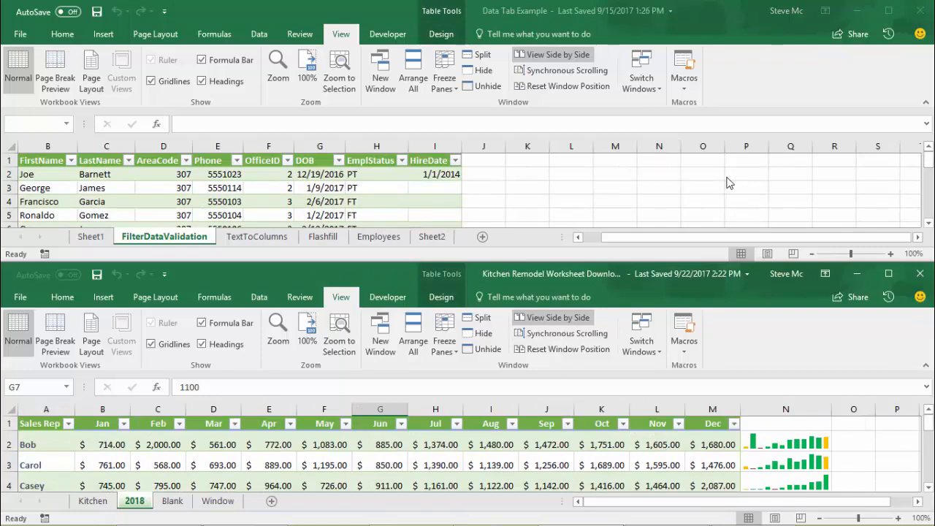
click(548, 56)
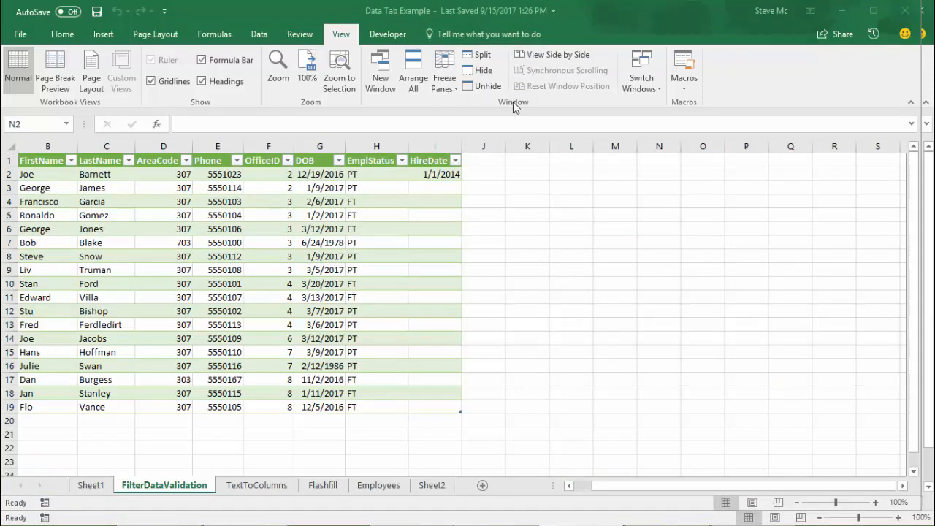
Step: Switch windows to Track Changes Example, to the Kitchen Remodel workbook, and back to Data Tab Example
click(648, 90)
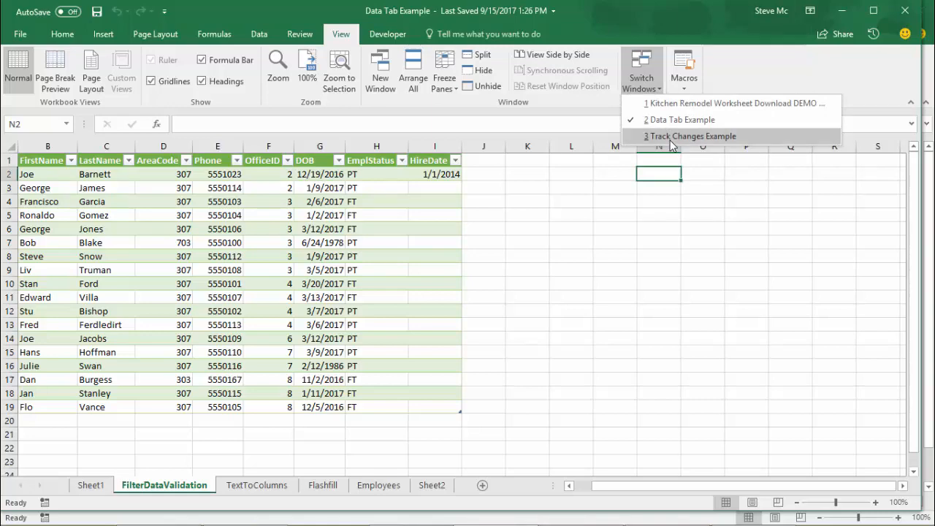
click(667, 136)
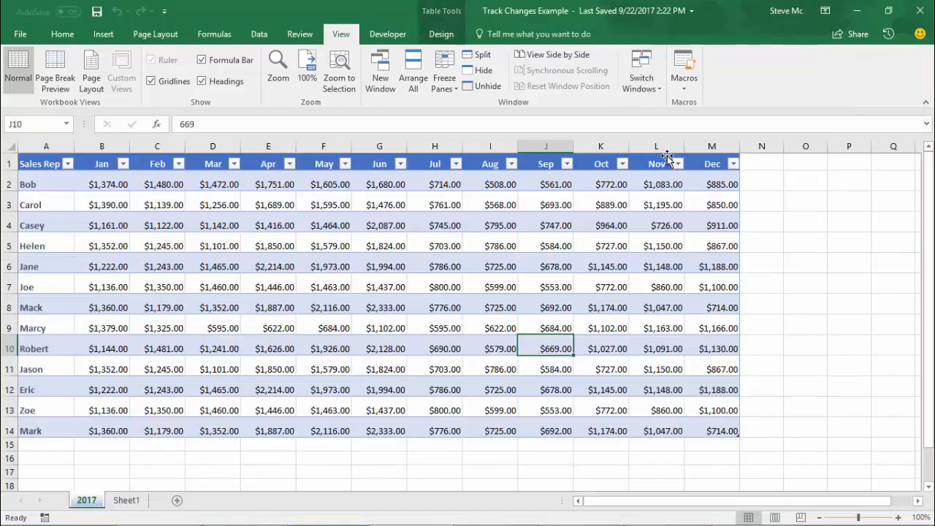
click(646, 87)
click(688, 109)
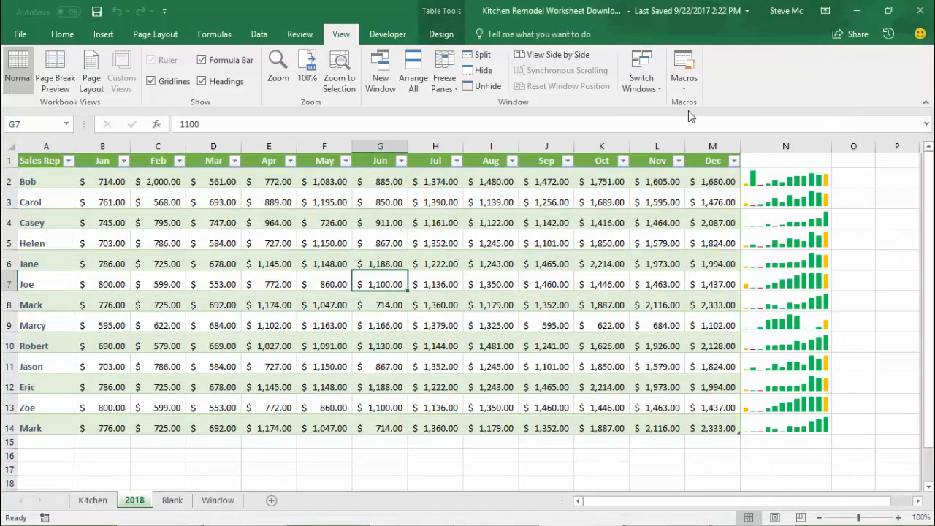
click(640, 87)
click(671, 120)
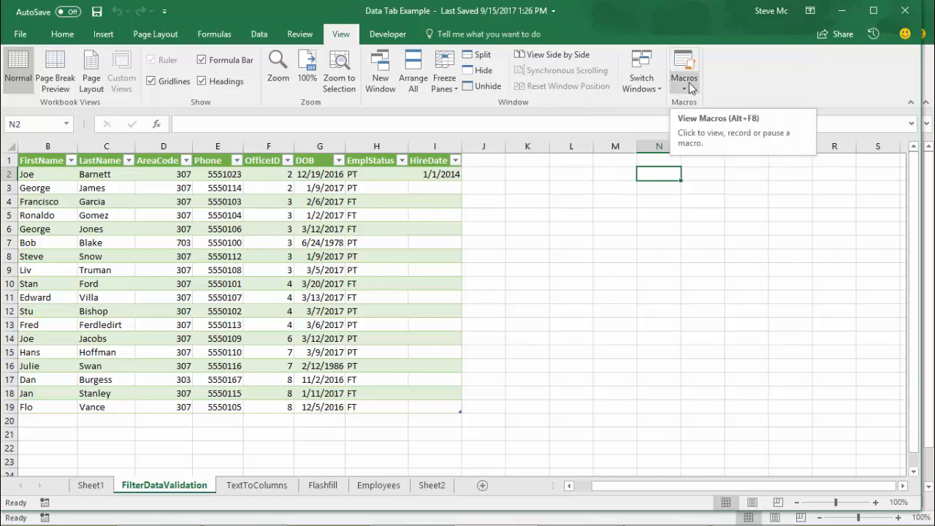
Step: Review the macro commands among the Developer and View tools, including Use Relative References, without running any
click(393, 37)
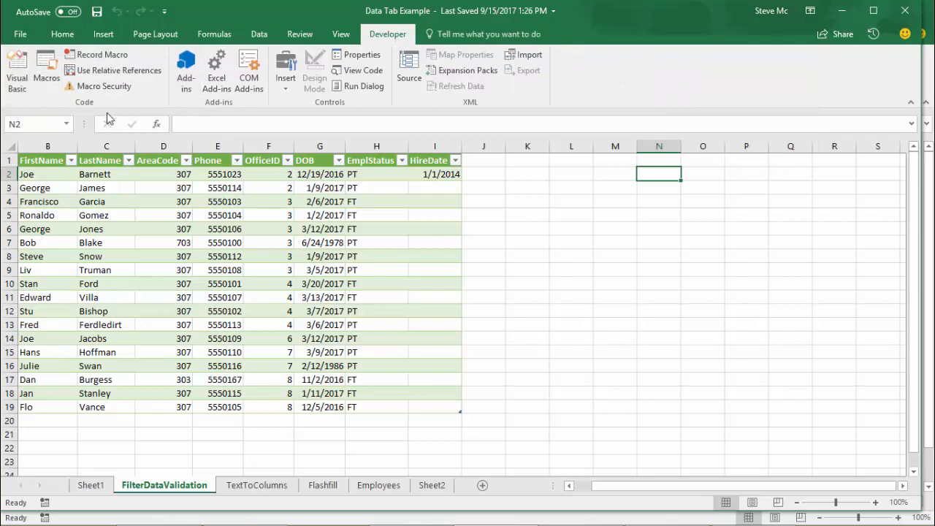
click(337, 38)
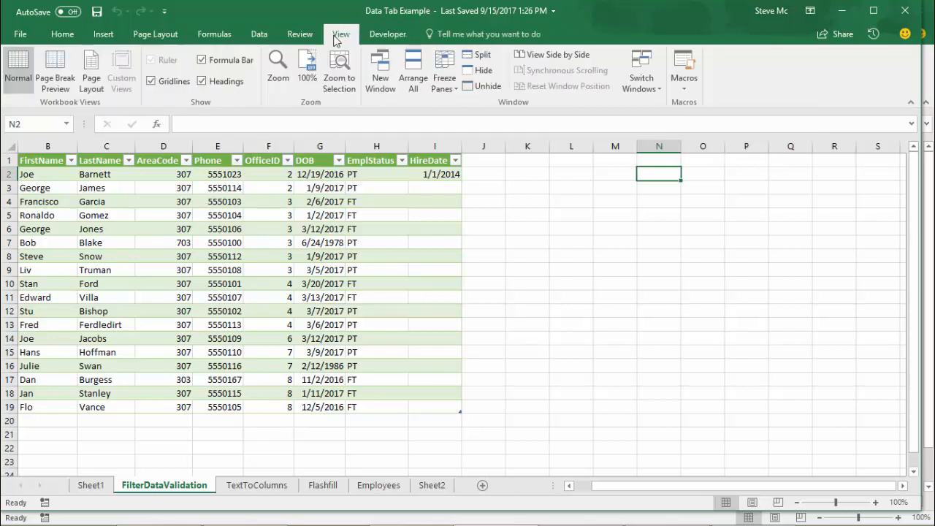
click(684, 86)
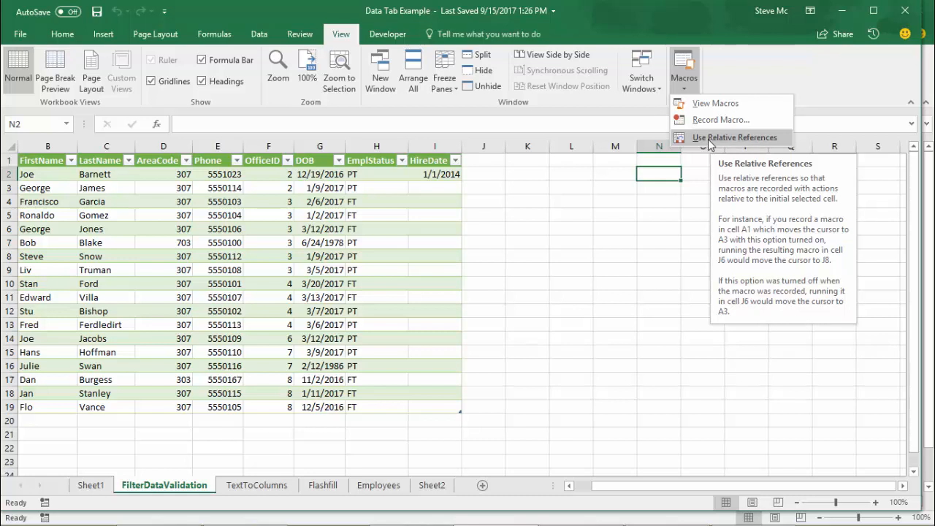
click(591, 110)
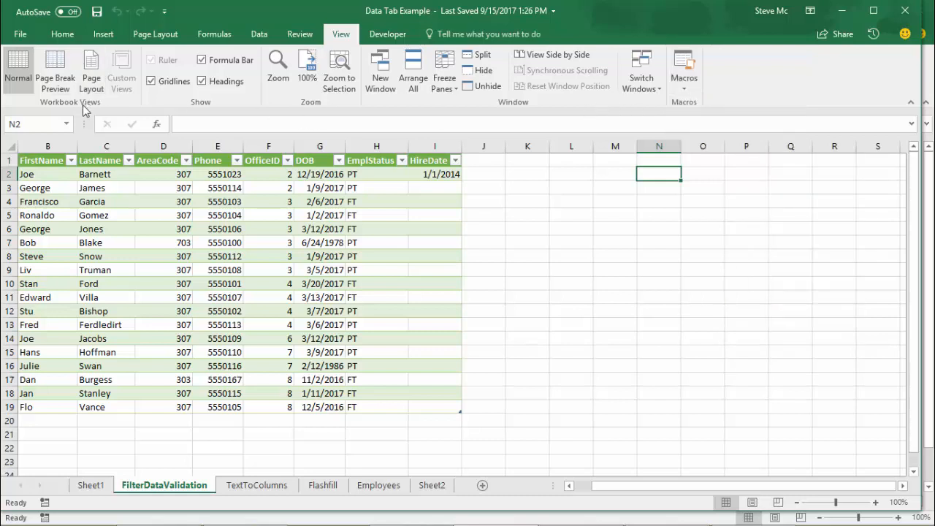